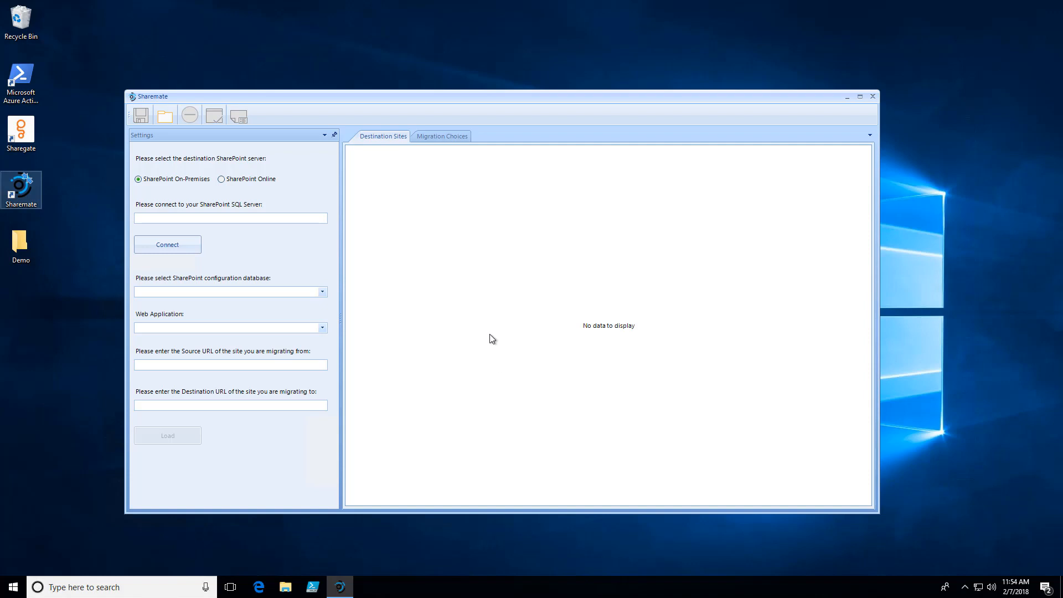
- Choose SharePoint Online as the destination server and connect to the SharePoint SQL Server ampiospsql
double_click(426, 98)
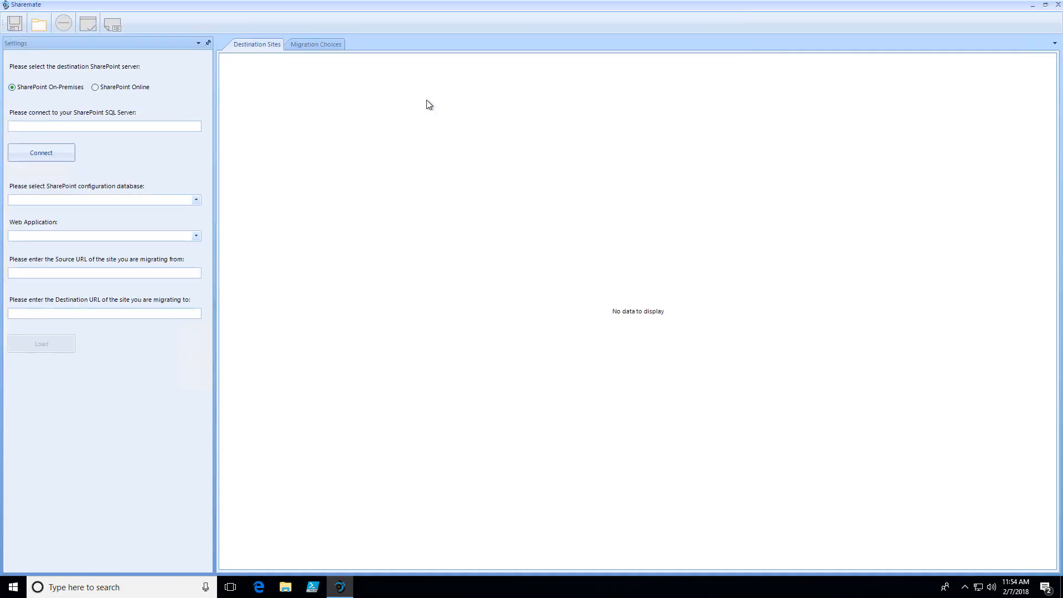
click(95, 88)
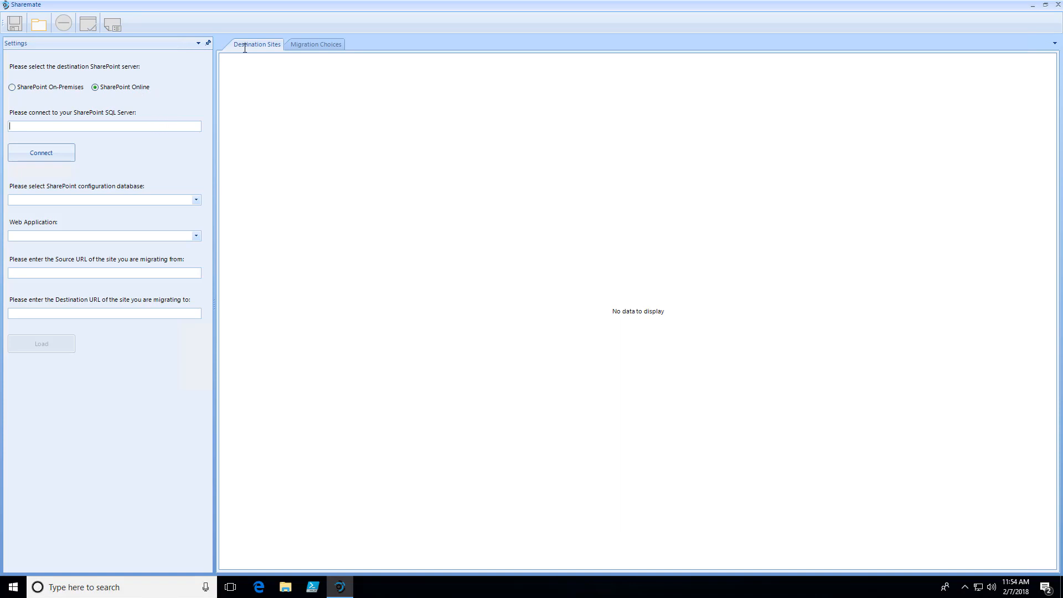
text(ampiospsql)
click(52, 153)
- Select the SP2010_Config configuration database and keep SharePoint - 19468 as the web application
click(195, 201)
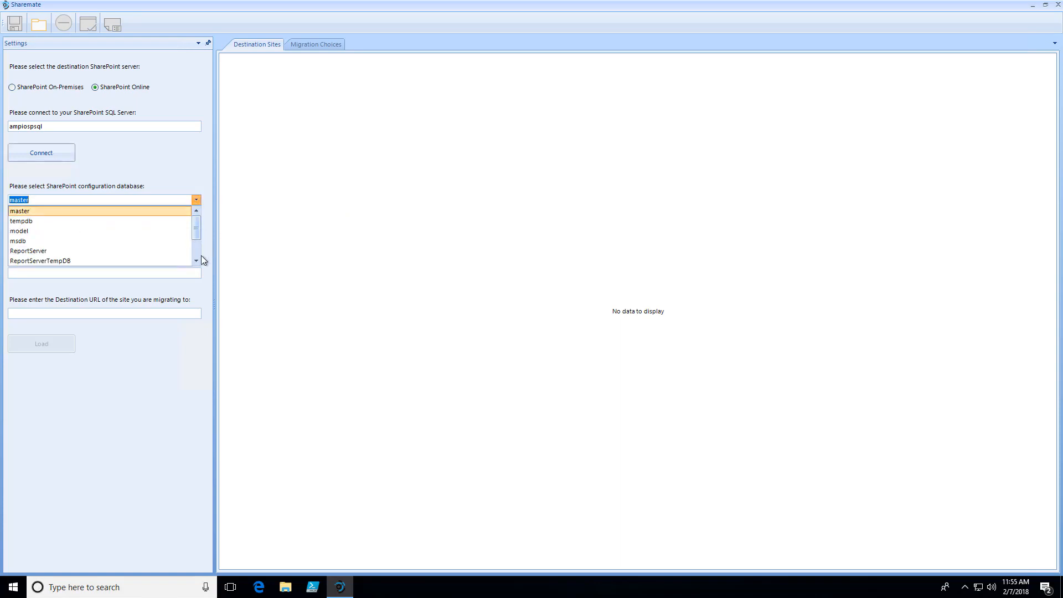
scroll(201, 255, down, 2)
click(57, 233)
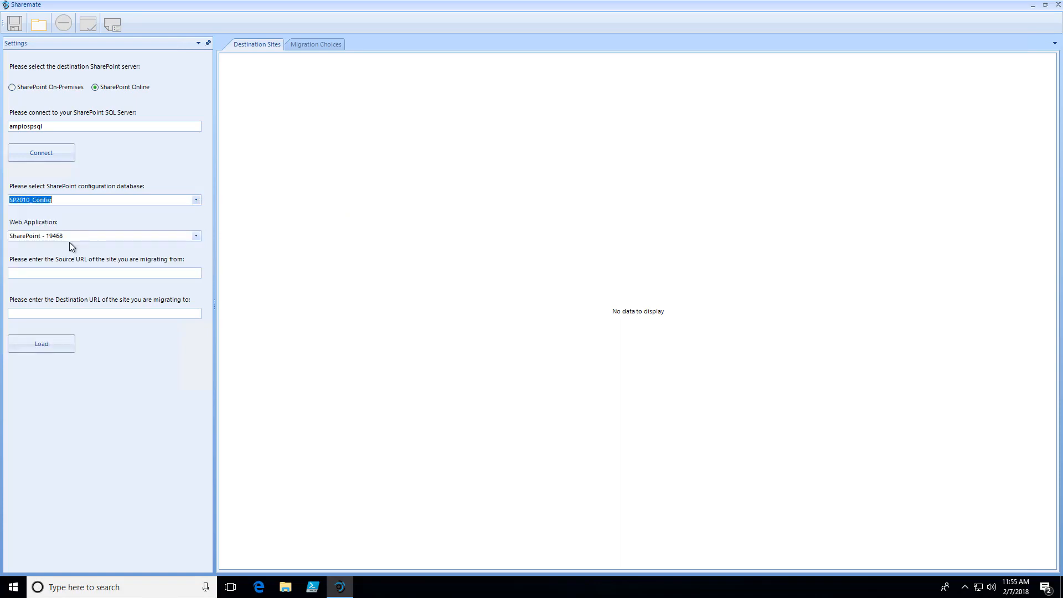
click(197, 236)
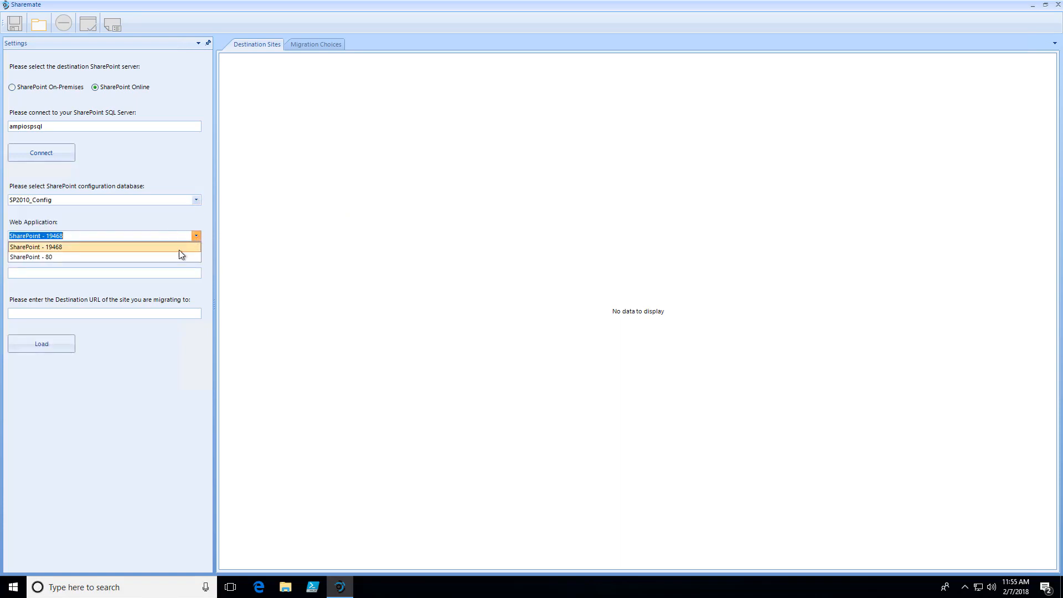
click(196, 235)
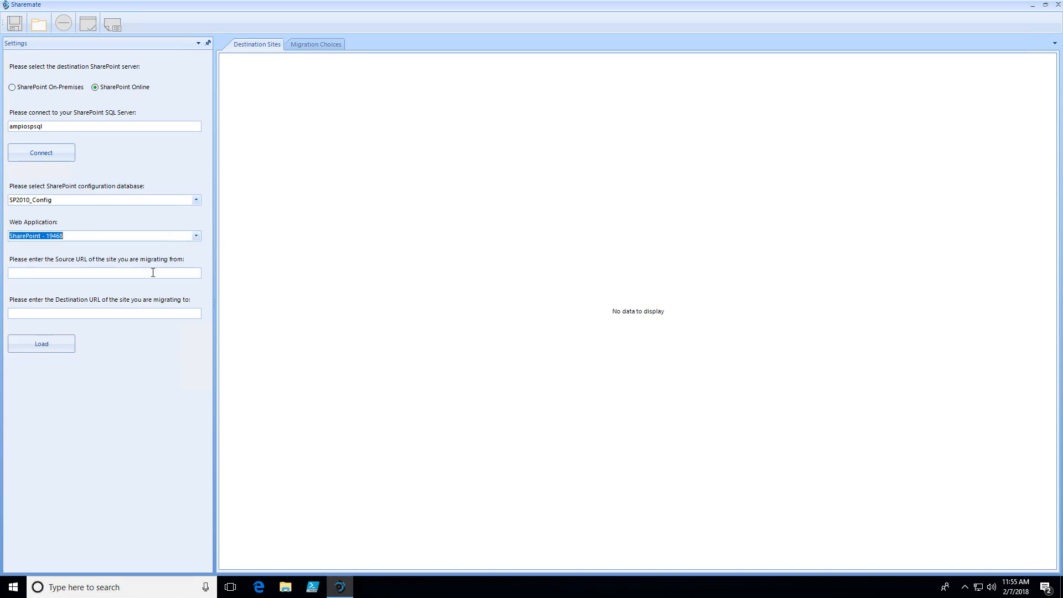
click(158, 272)
text(http://ampiosp2010)
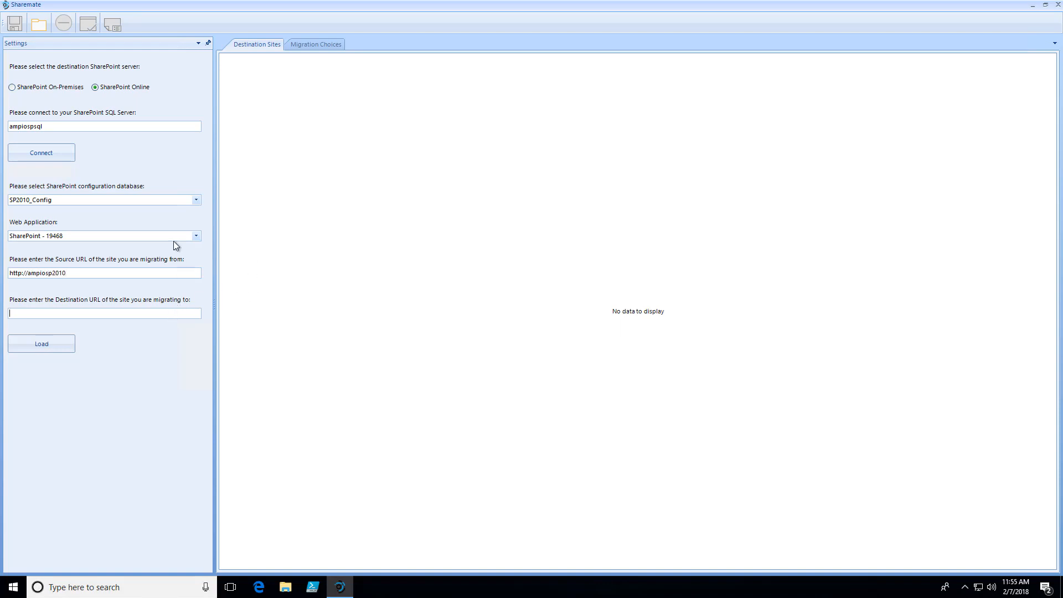
text(https://ampiosolutions.sharepi)
key(BackSpace)
text(oitn)
key(BackSpace)
key(BackSpace)
text(nt.com)
click(65, 347)
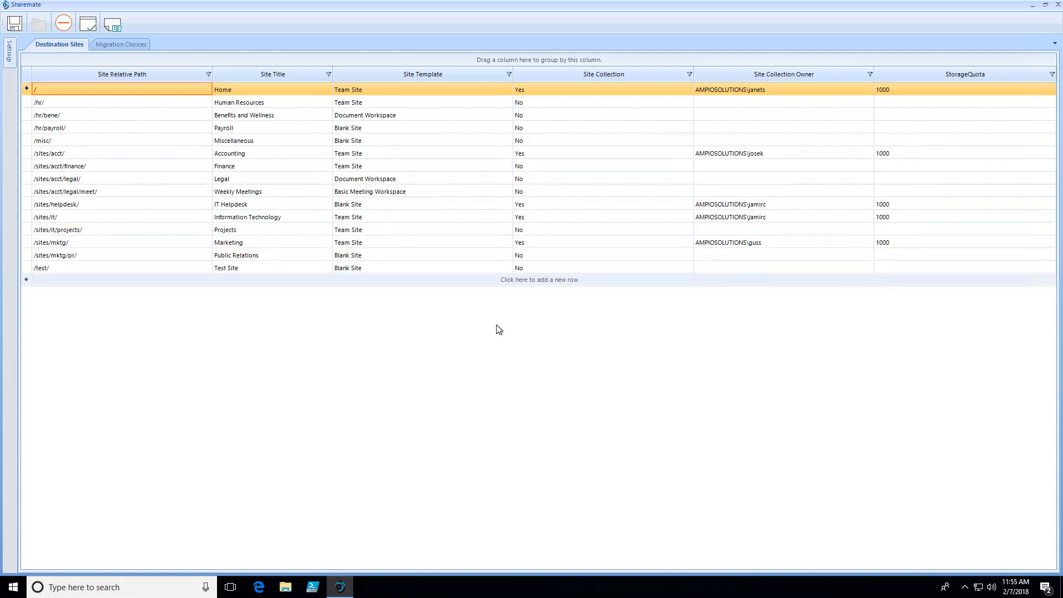
- Examine the Home site's title, template, site collection, owner and storage quota fields
click(236, 93)
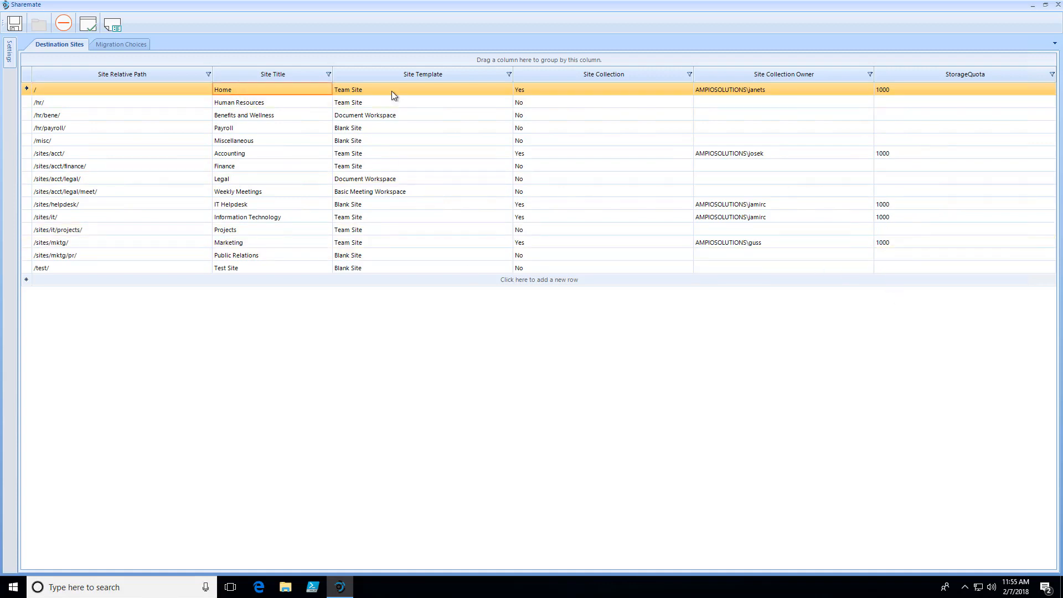
click(391, 91)
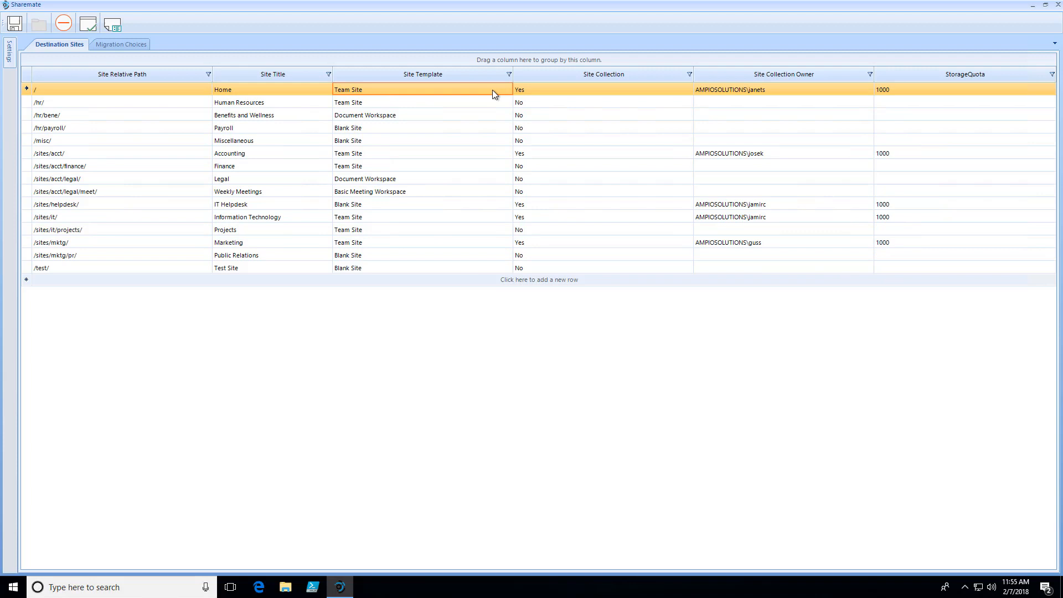
click(533, 92)
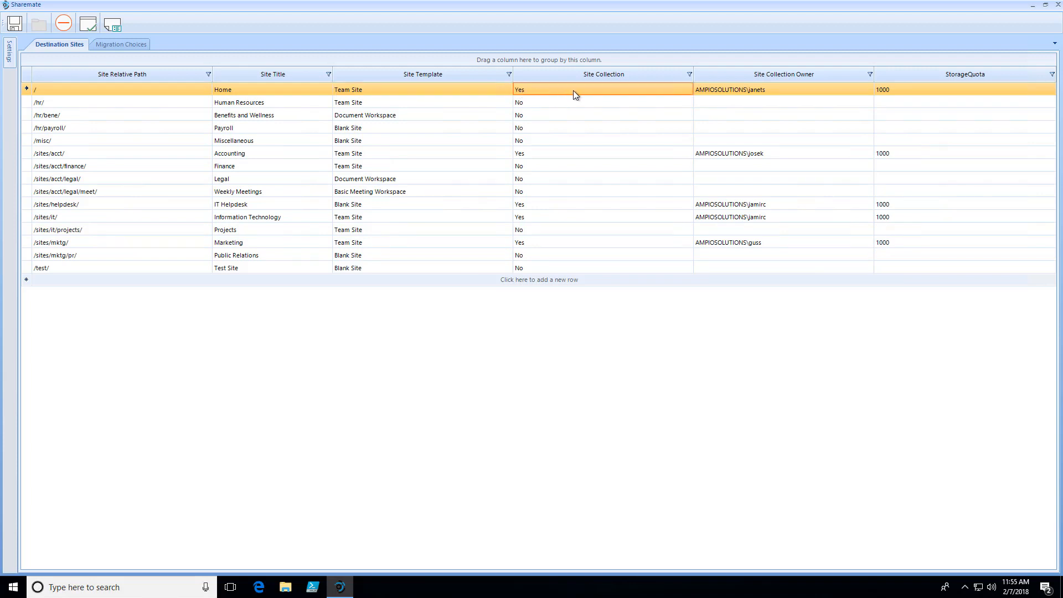
click(724, 89)
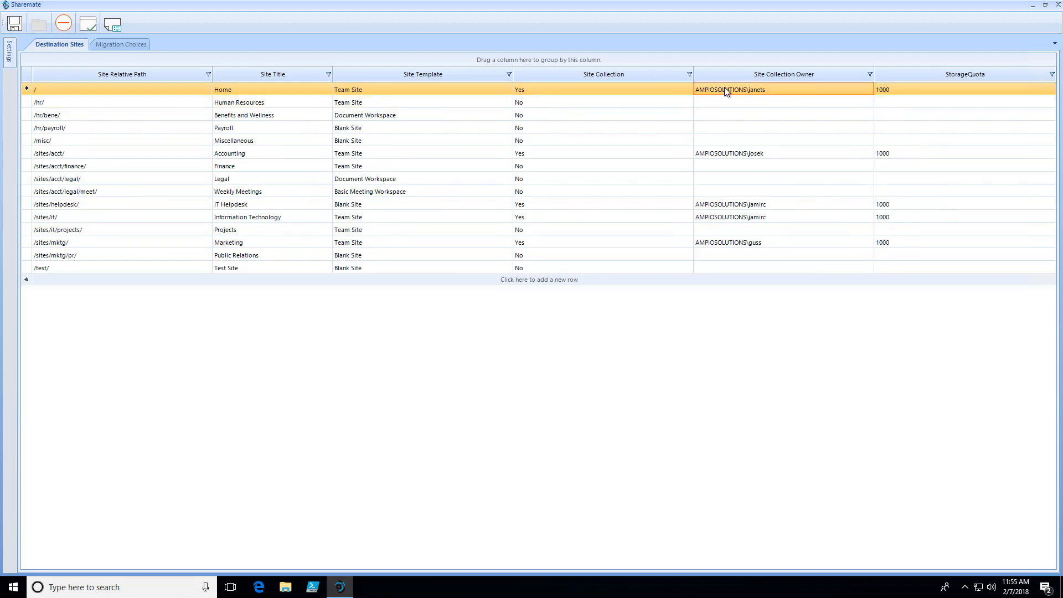
click(922, 89)
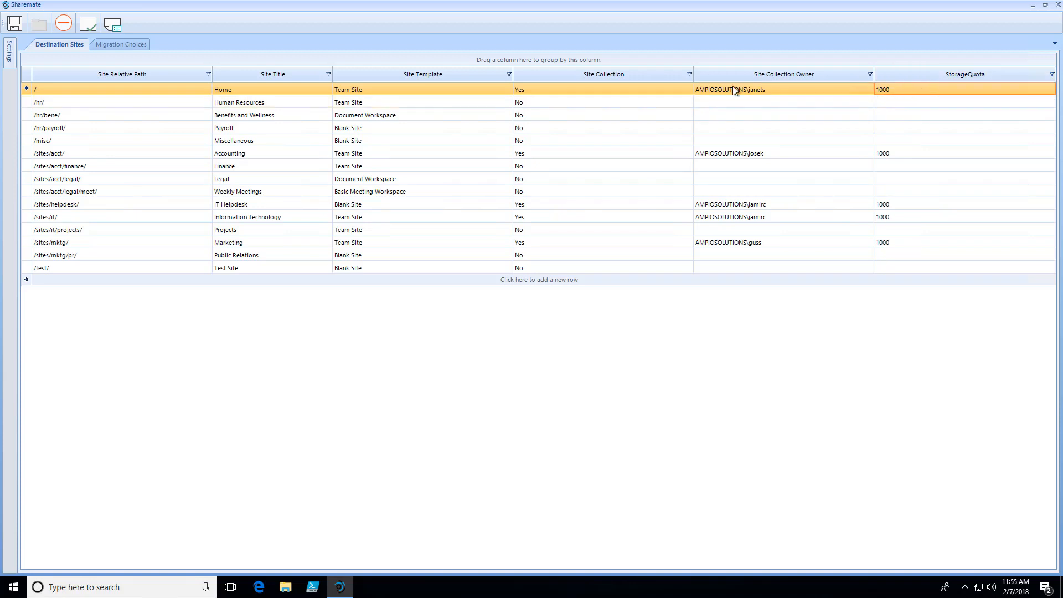
click(609, 93)
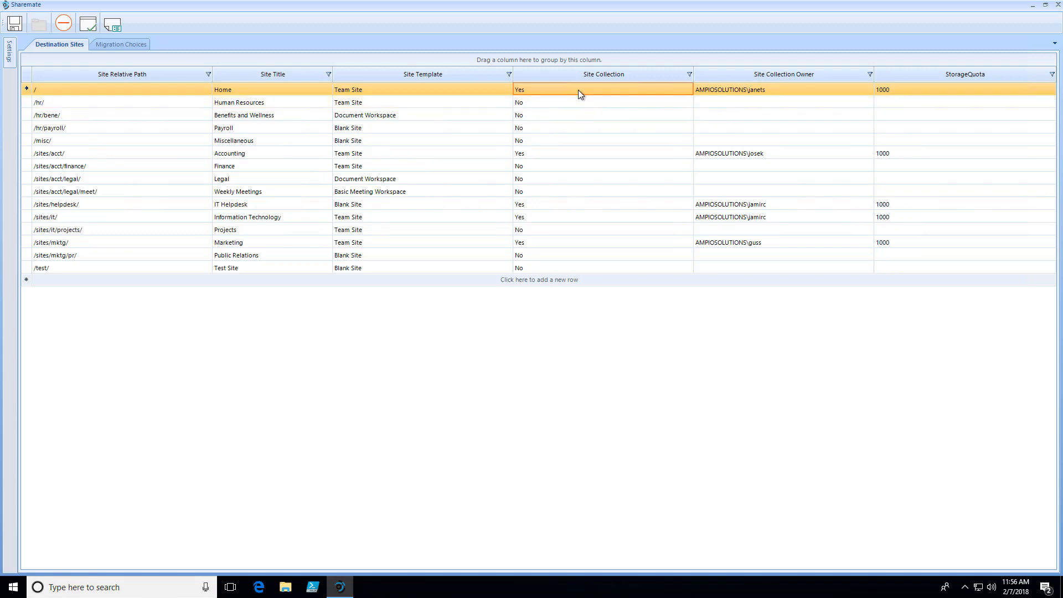
- Change the Human Resources site's relative path to /sites//hr/ and set its Site Collection value to Yes
click(197, 104)
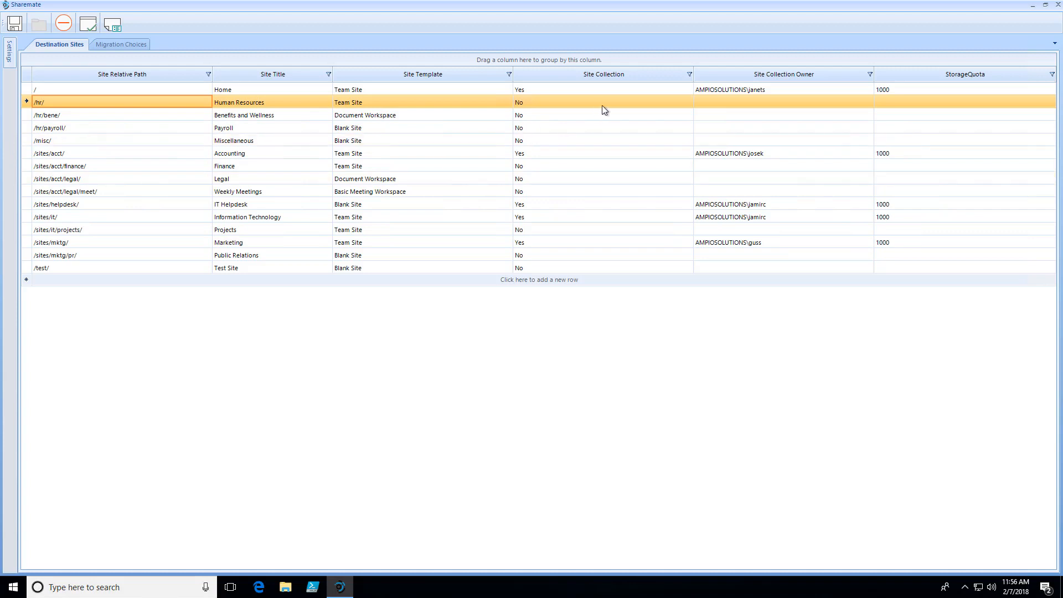
click(36, 103)
click(36, 103)
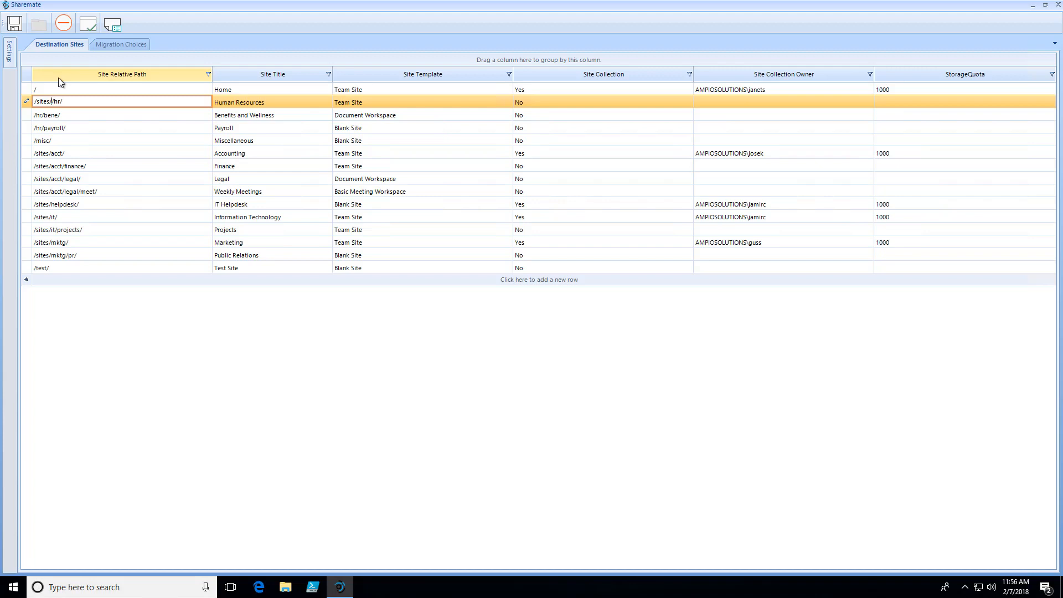
click(254, 105)
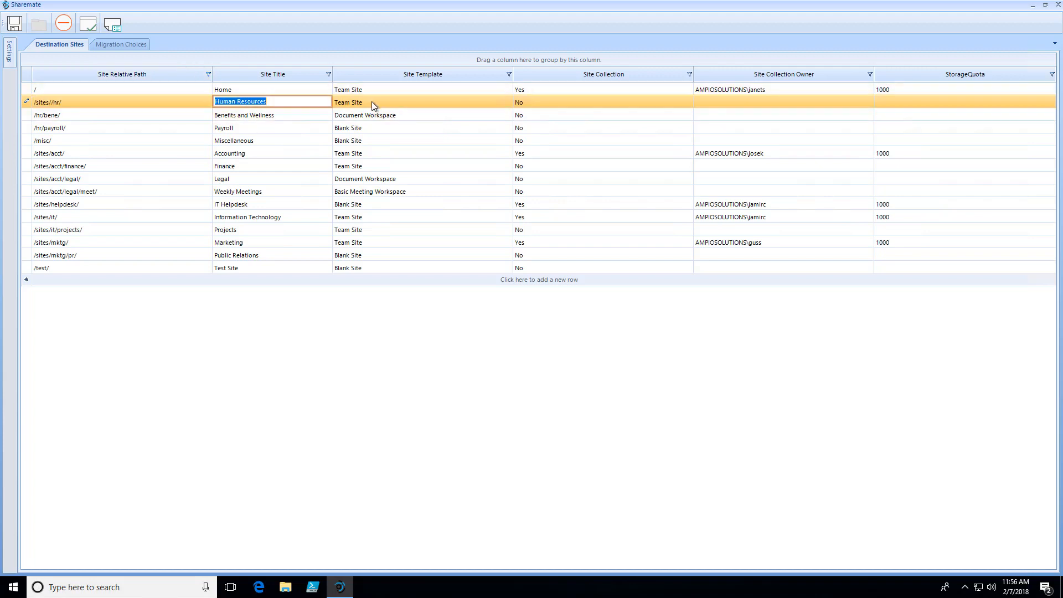
click(371, 102)
click(541, 104)
click(568, 113)
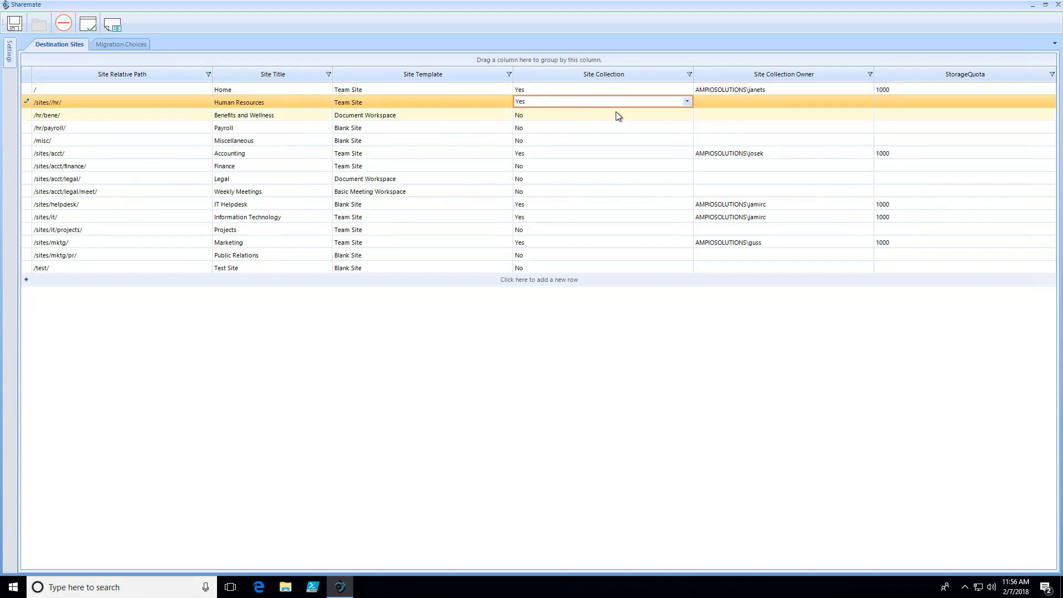
- Enter the owner's e-mail address for the Human Resources site collection and set its storage quota to 2000
click(723, 105)
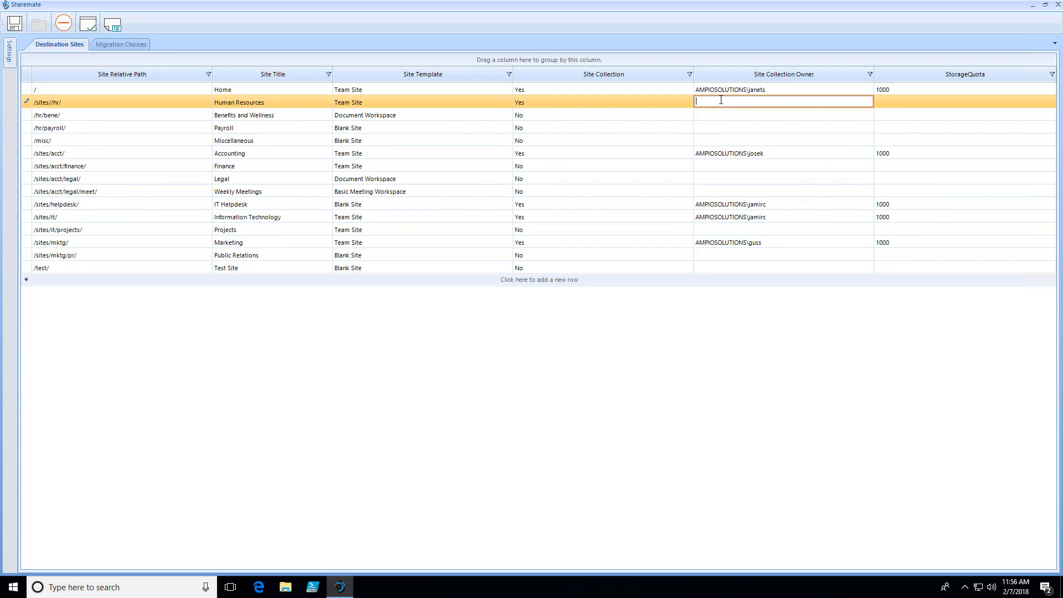
key(Tab)
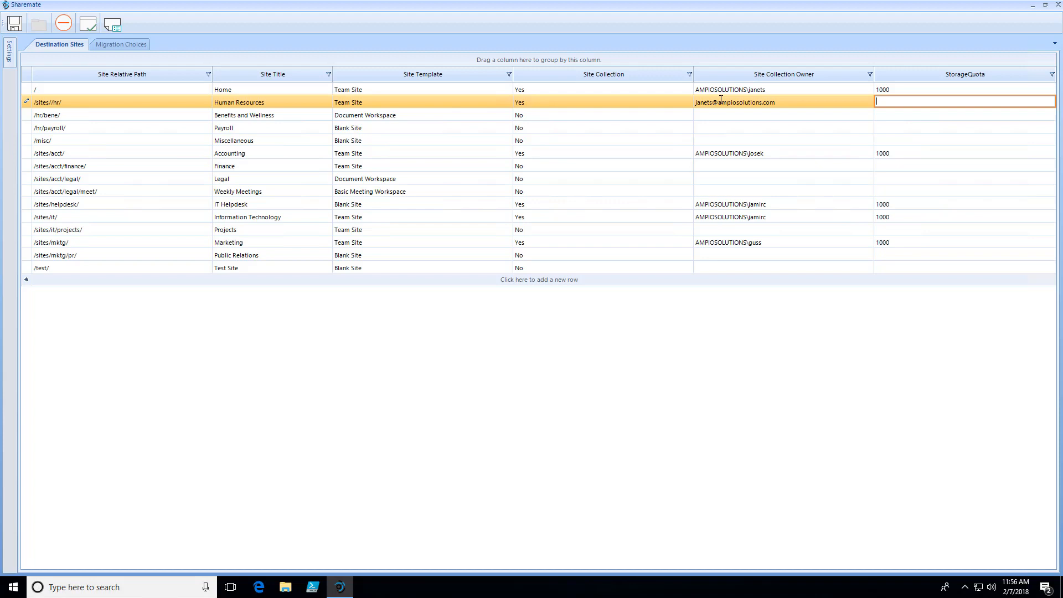
text(2000)
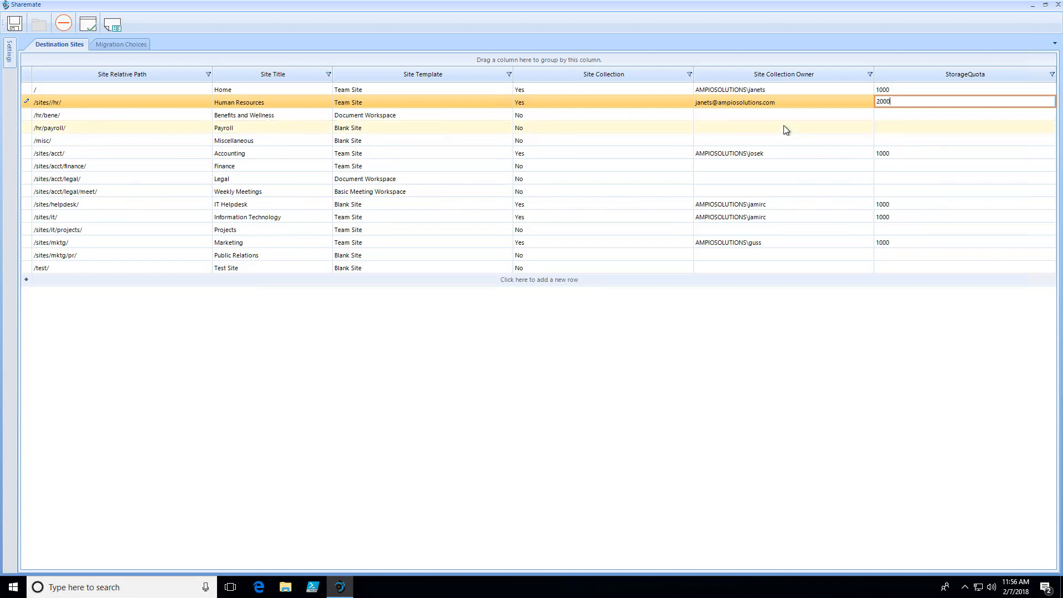
key(Return)
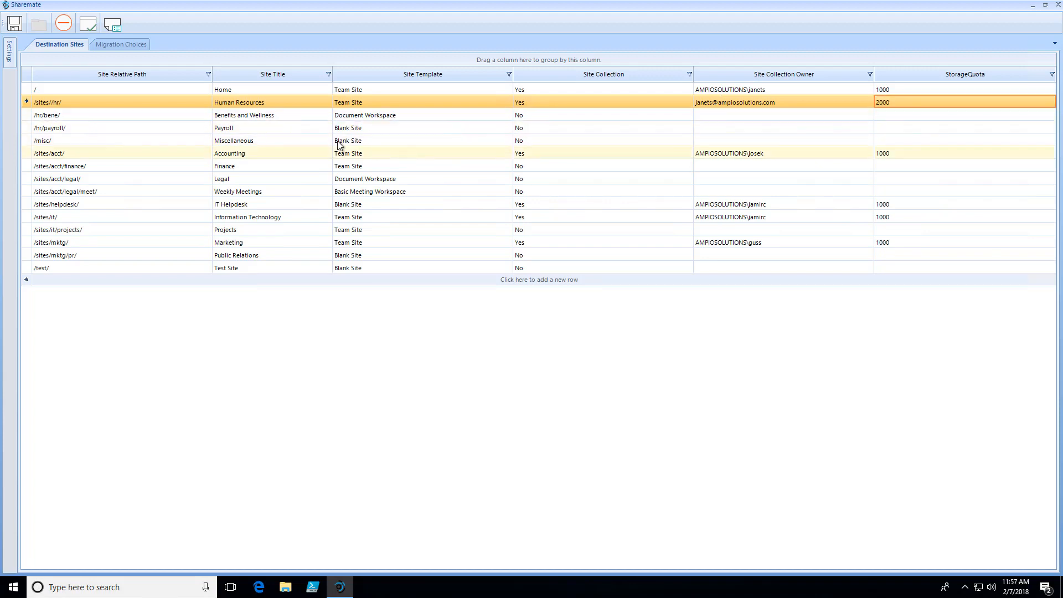
- Change the Benefits and Wellness site's relative path to /sites/hr/bene/
click(34, 115)
click(35, 115)
click(34, 115)
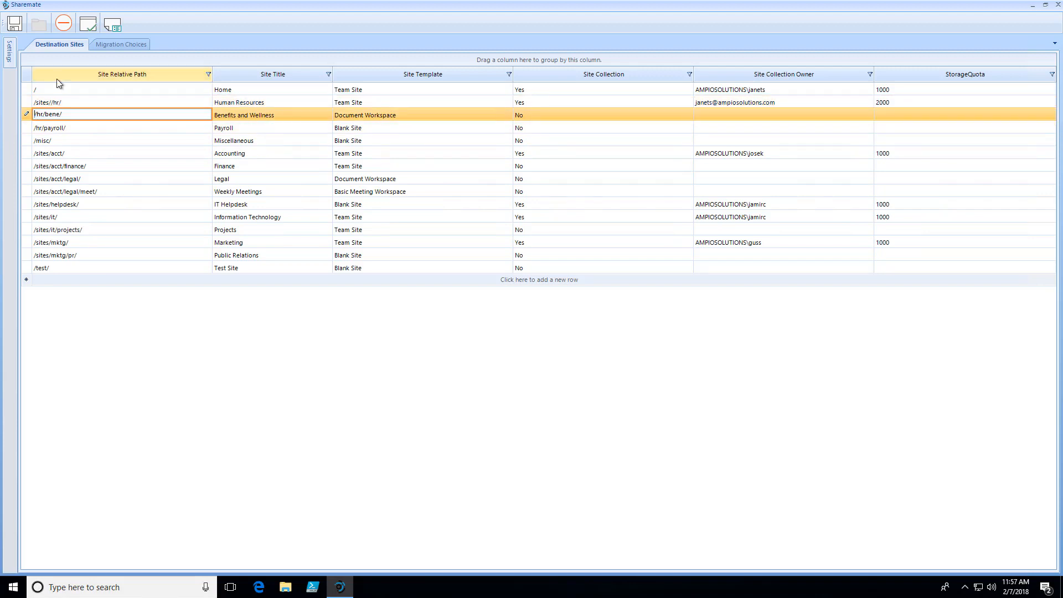
text(/sites)
key(Tab)
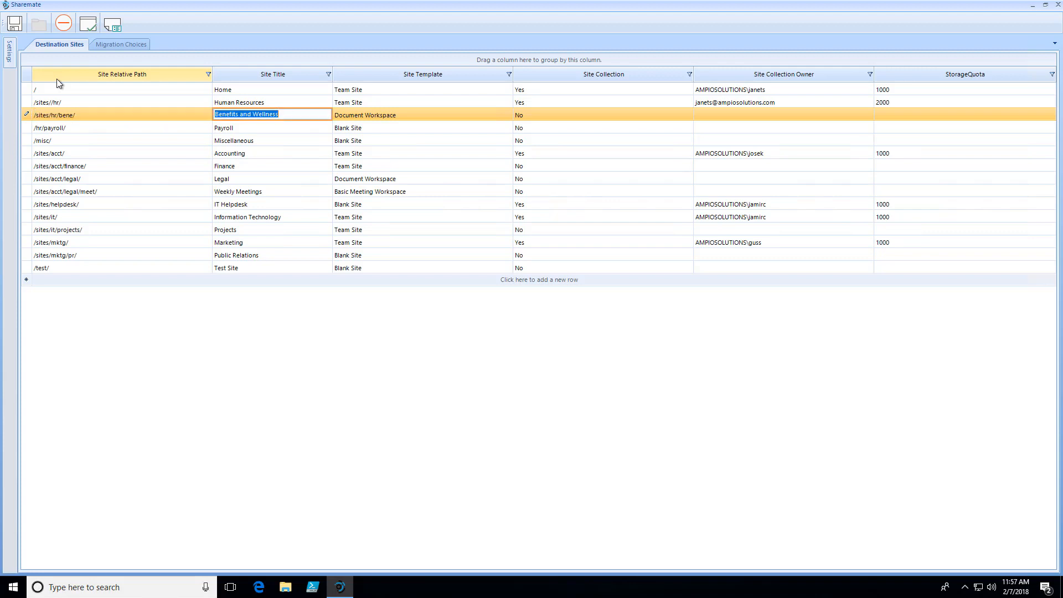
- Change the Payroll site's relative path to /sites/hr/payroll/, leaving it as a subsite
click(380, 128)
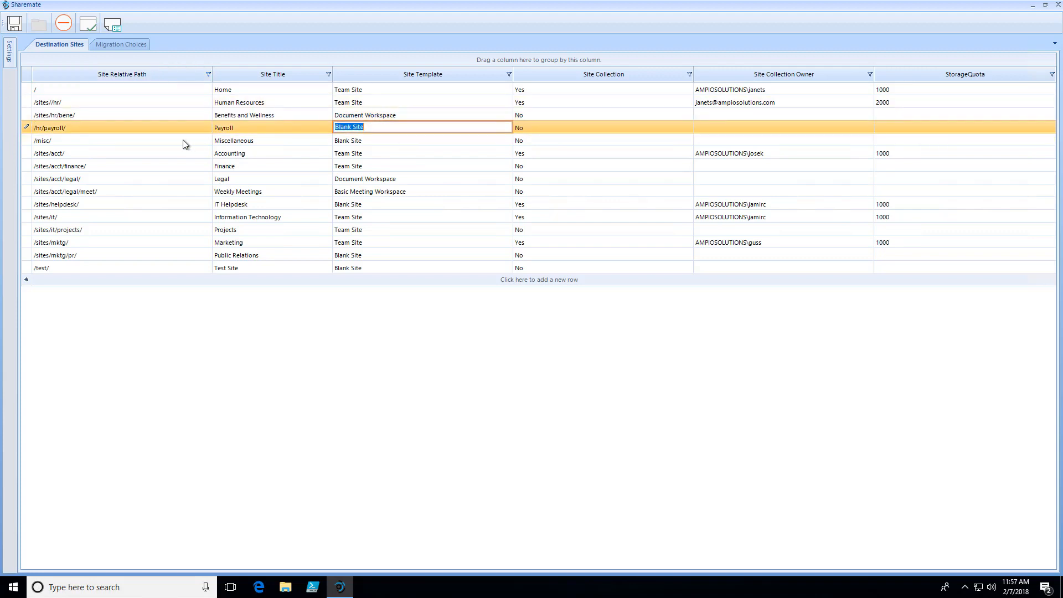
click(111, 127)
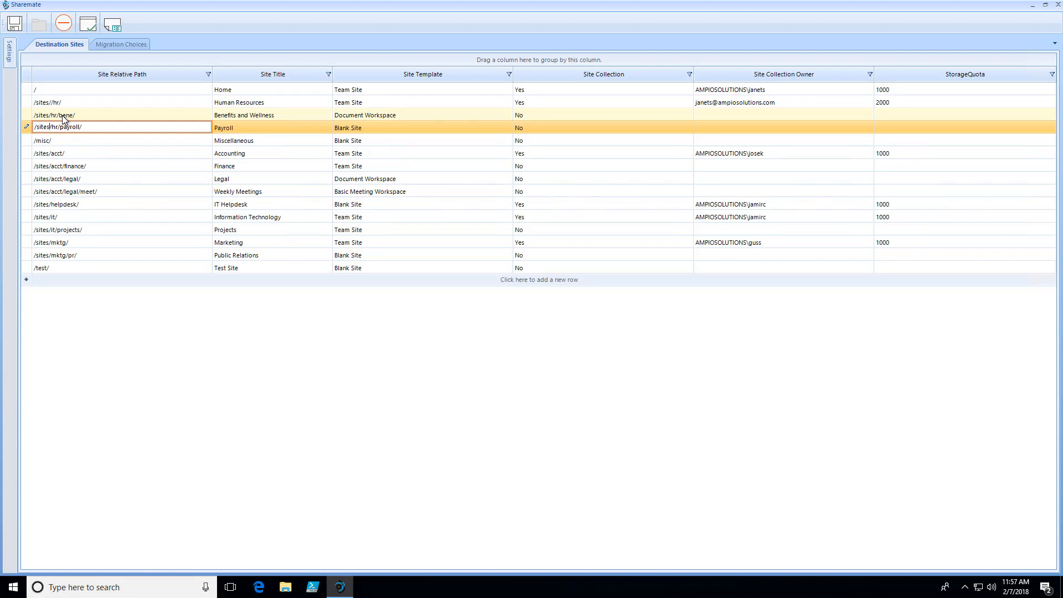
click(570, 134)
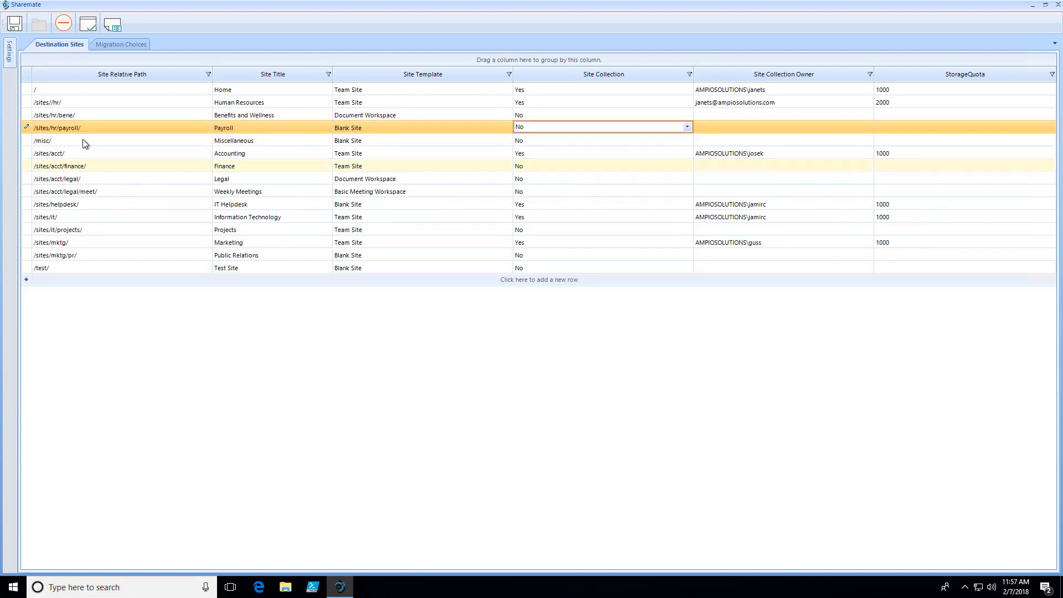
- Delete the Miscellaneous site (/misc/) from the destination sites
click(83, 142)
click(23, 141)
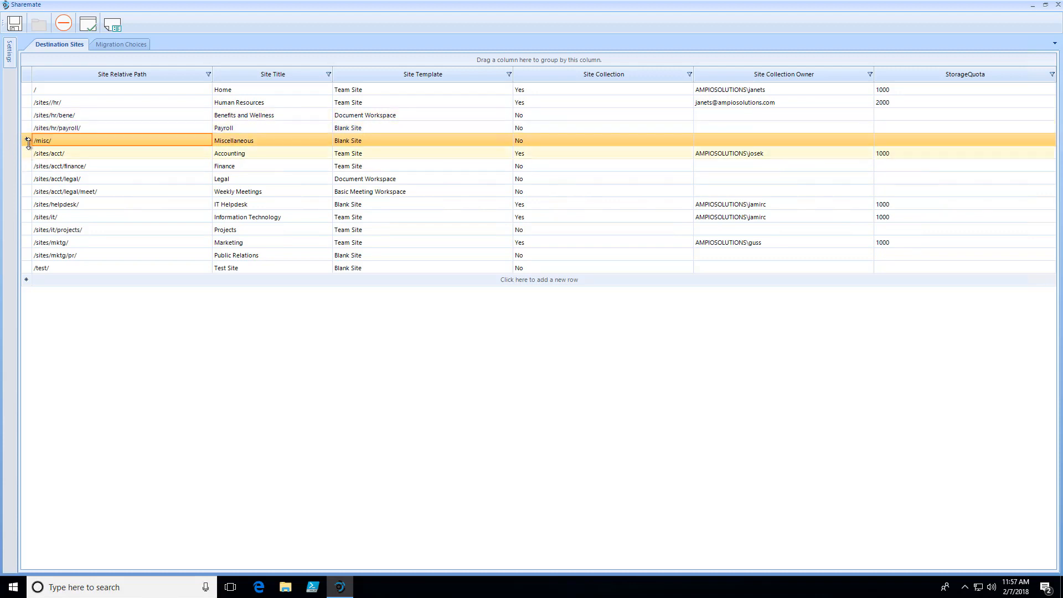
click(63, 23)
click(509, 260)
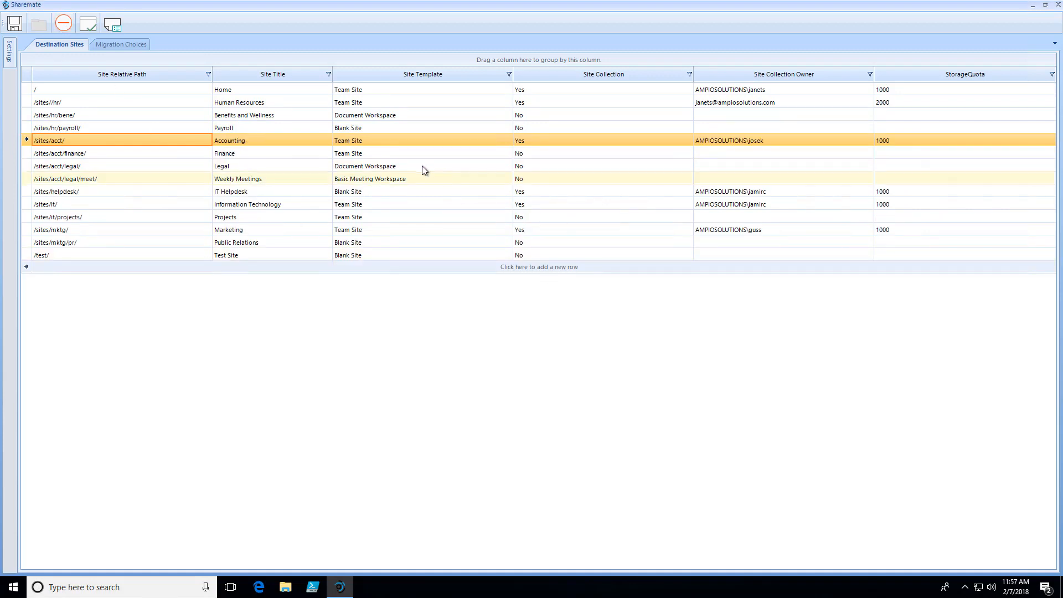
- Replace the Accounting site collection's owner with the owner's e-mail address and set its storage quota to 1050
click(715, 140)
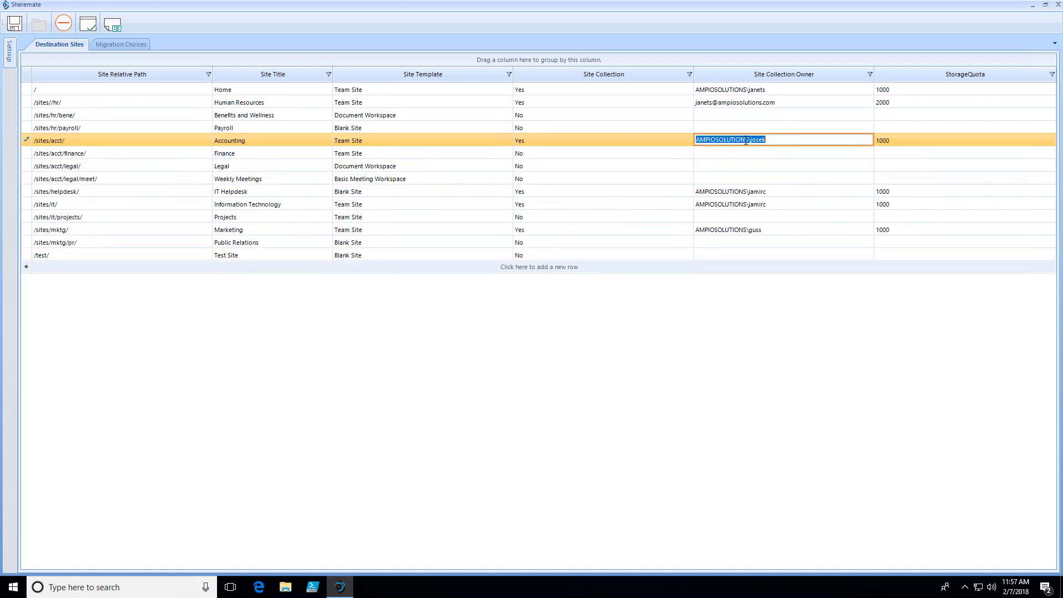
click(906, 138)
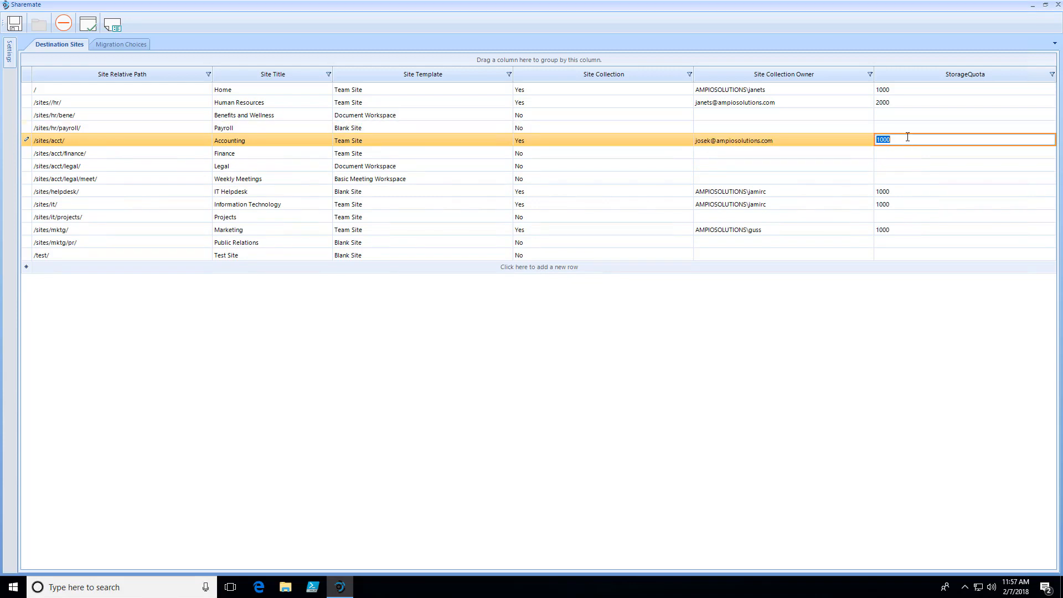
text(1050)
key(Return)
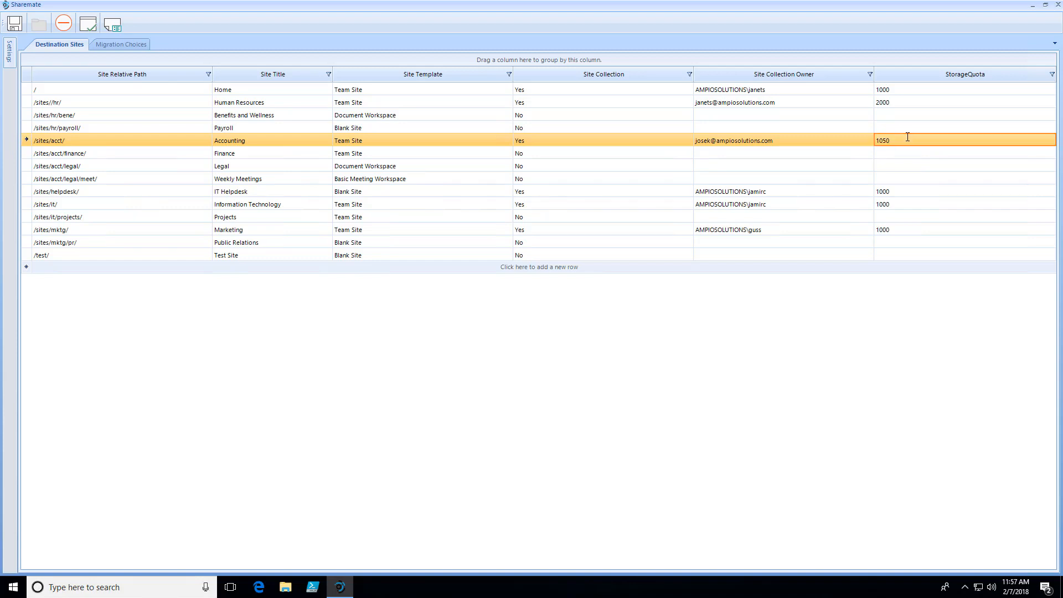
click(191, 154)
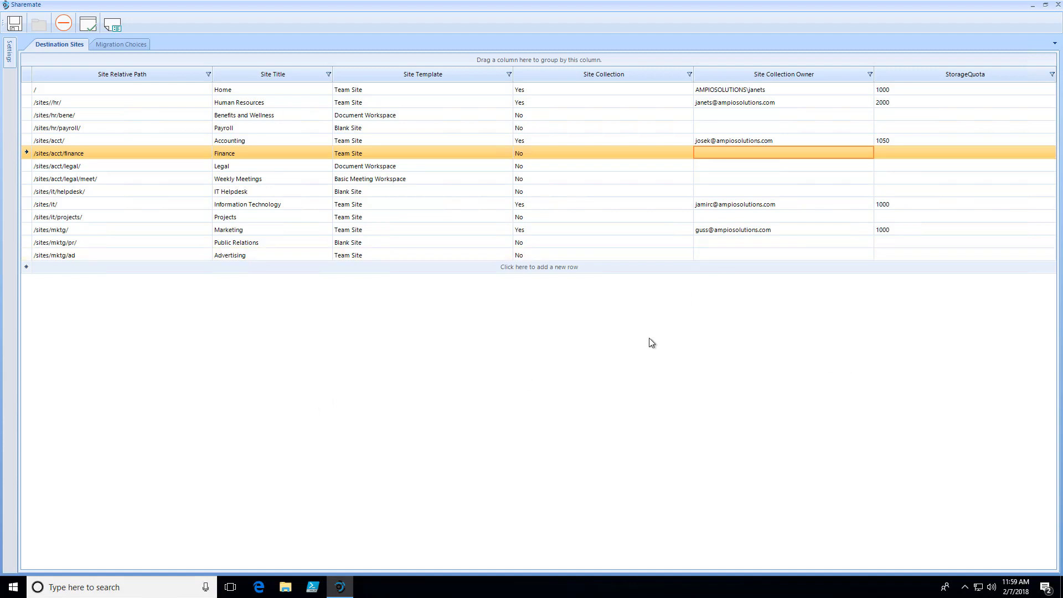
- Save the plan as a SAT file named "SP10 to SPO" in the Demo folder on the Desktop
click(14, 24)
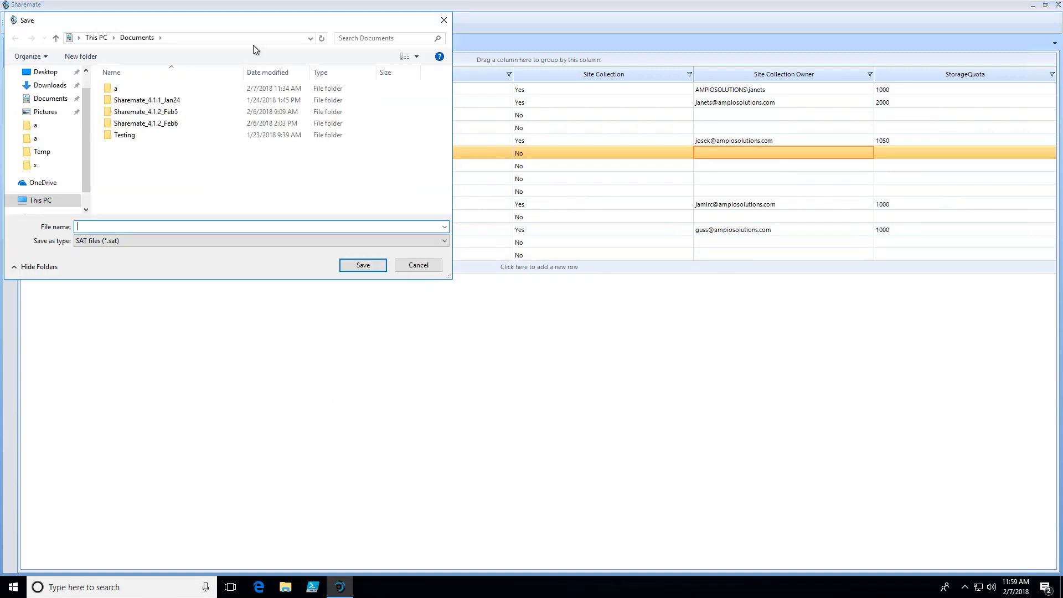
click(49, 75)
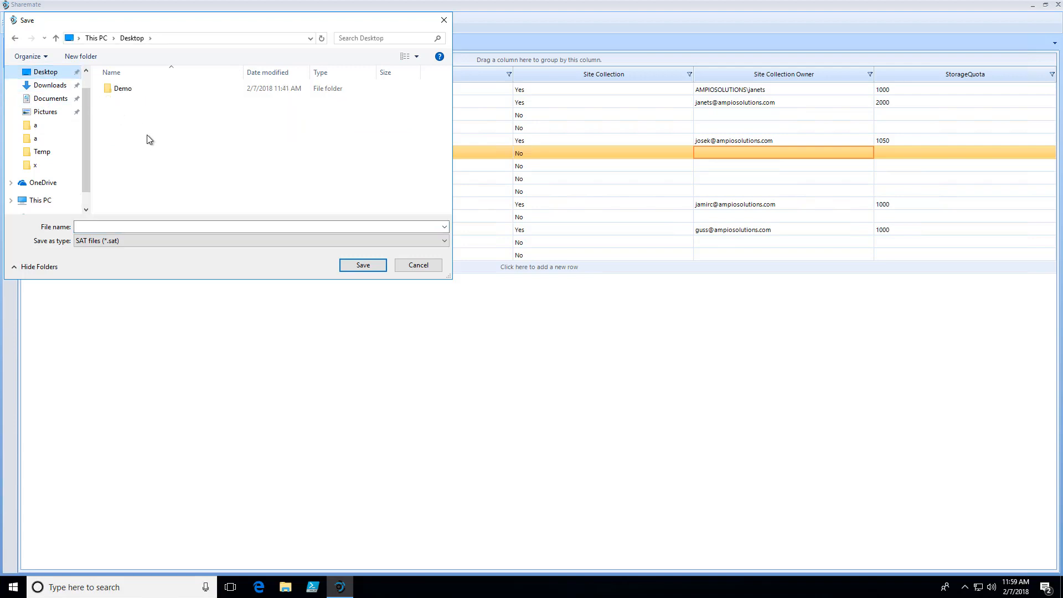
drag(183, 25, 397, 212)
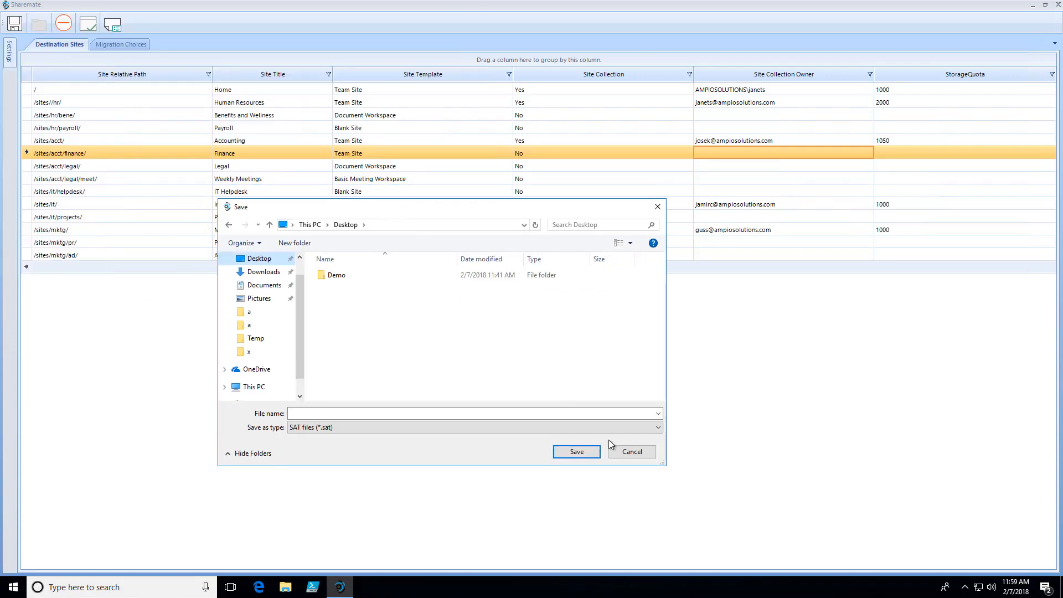
double_click(339, 276)
click(388, 413)
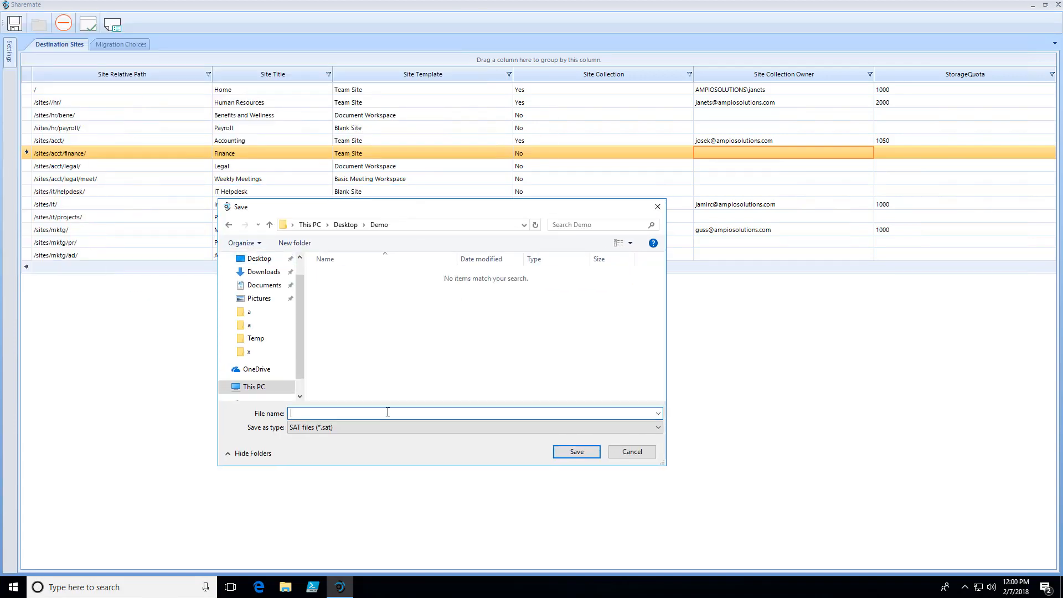
text(PS)
key(BackSpace)
key(BackSpace)
text(SP10 to SPO)
click(560, 452)
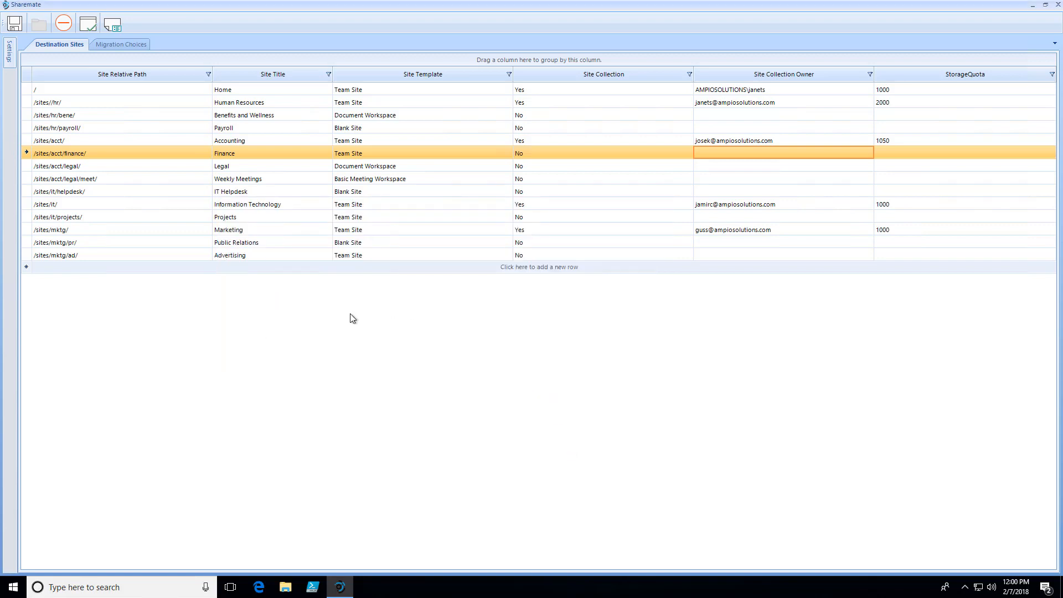
- Show the migration choices and set the migration action of the Home site's Announcements list to Keep-InPlace
click(123, 45)
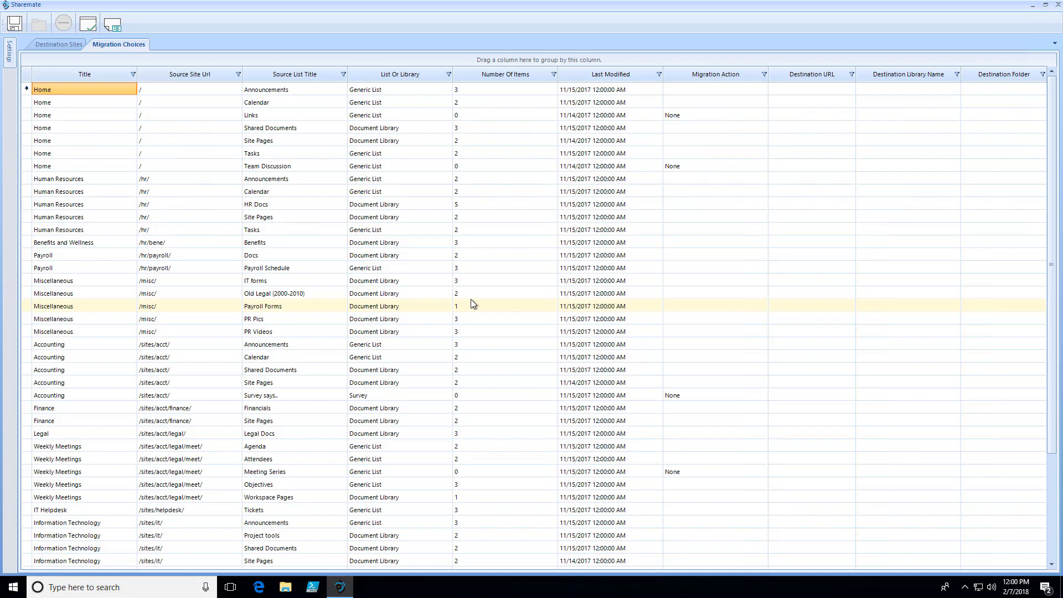
click(723, 128)
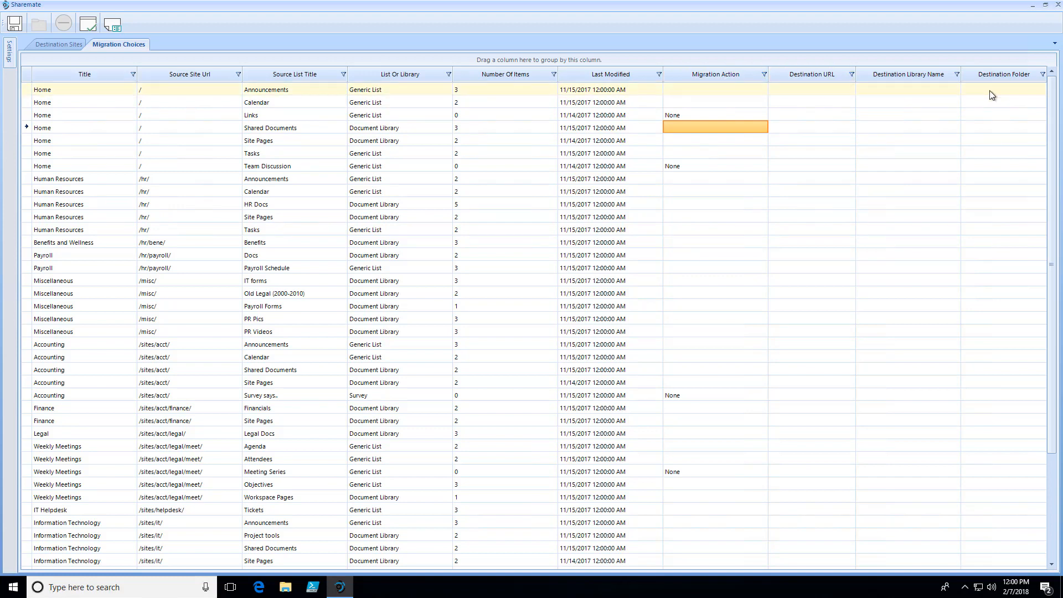
click(711, 91)
click(728, 100)
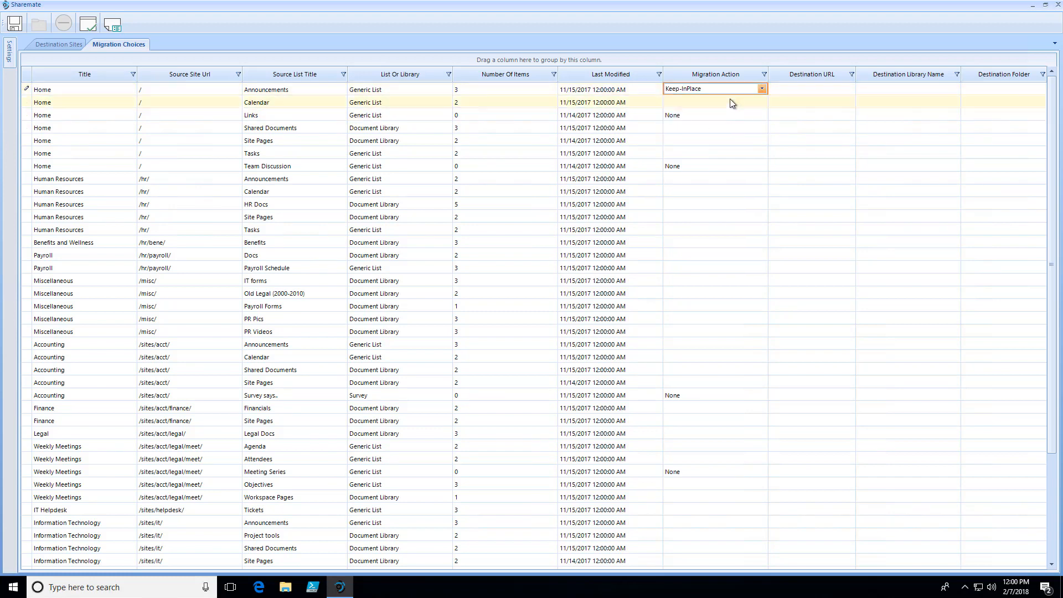
click(799, 89)
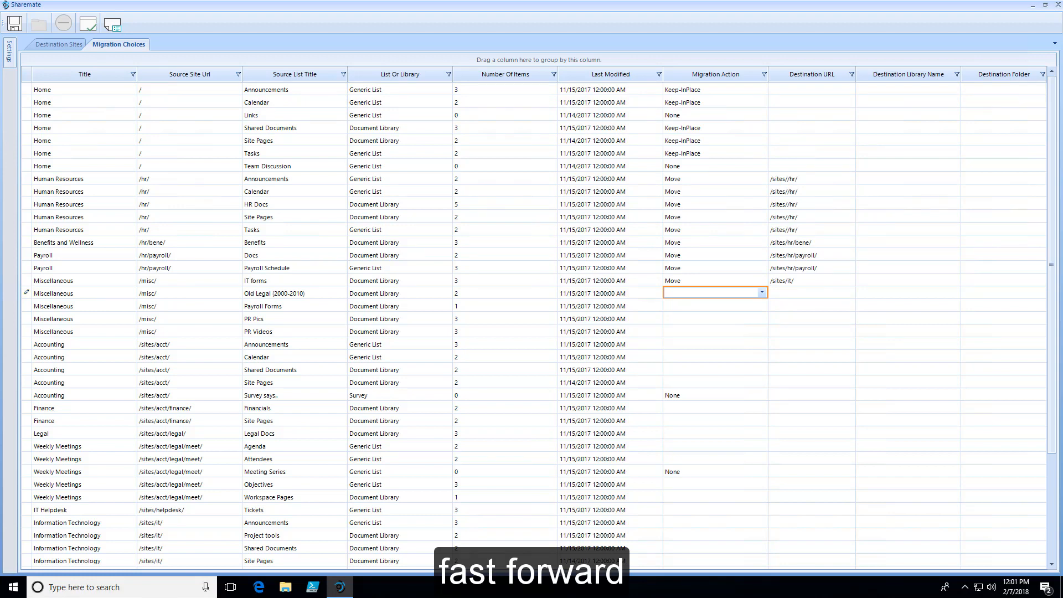
- Set the migration action of the Miscellaneous site's Old Legal (2000-2010) library to Merge-Existing
click(761, 292)
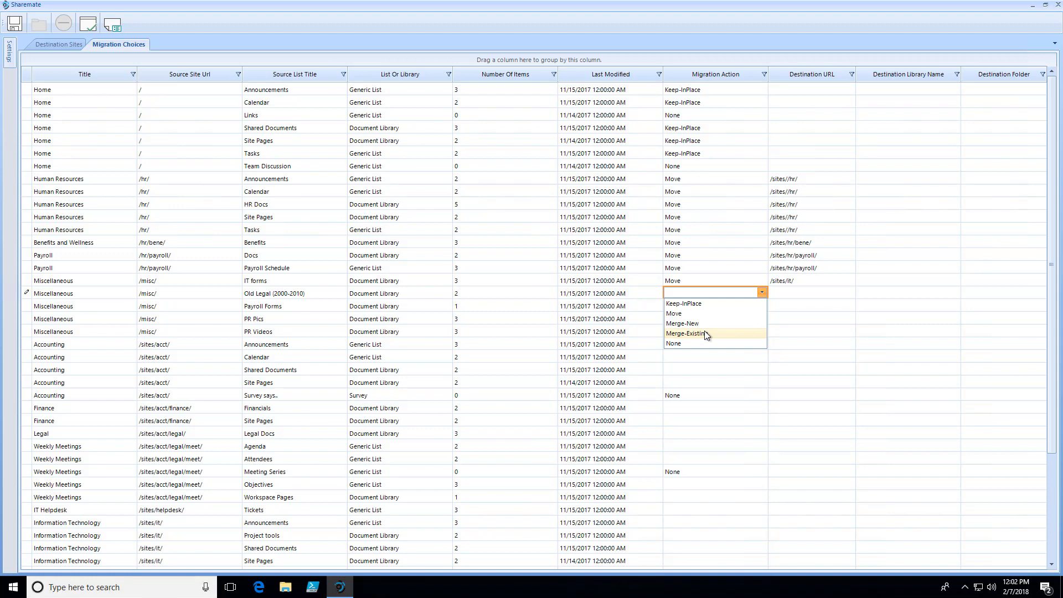
click(715, 391)
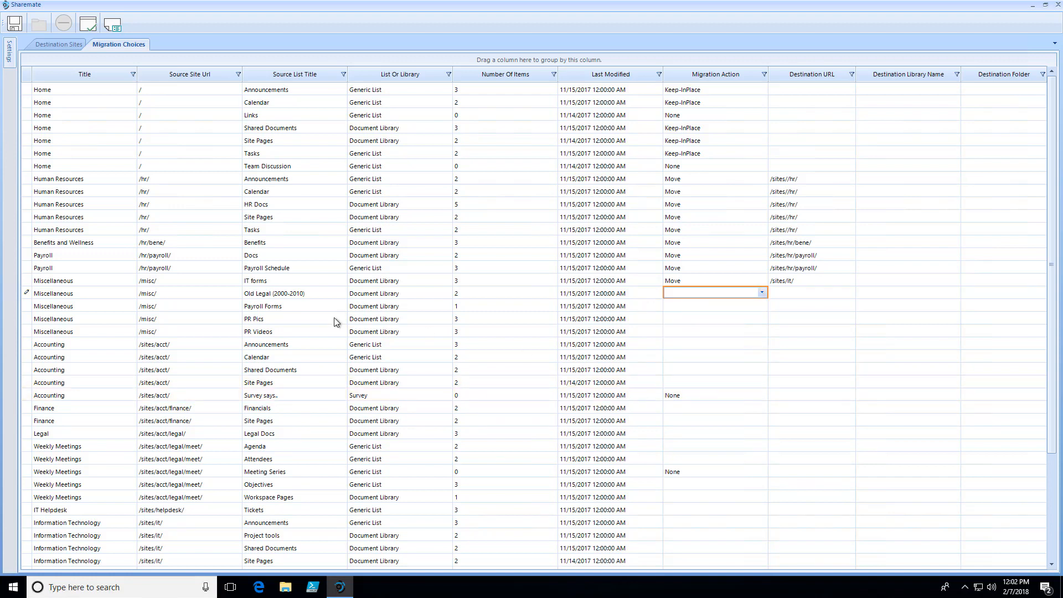
click(279, 293)
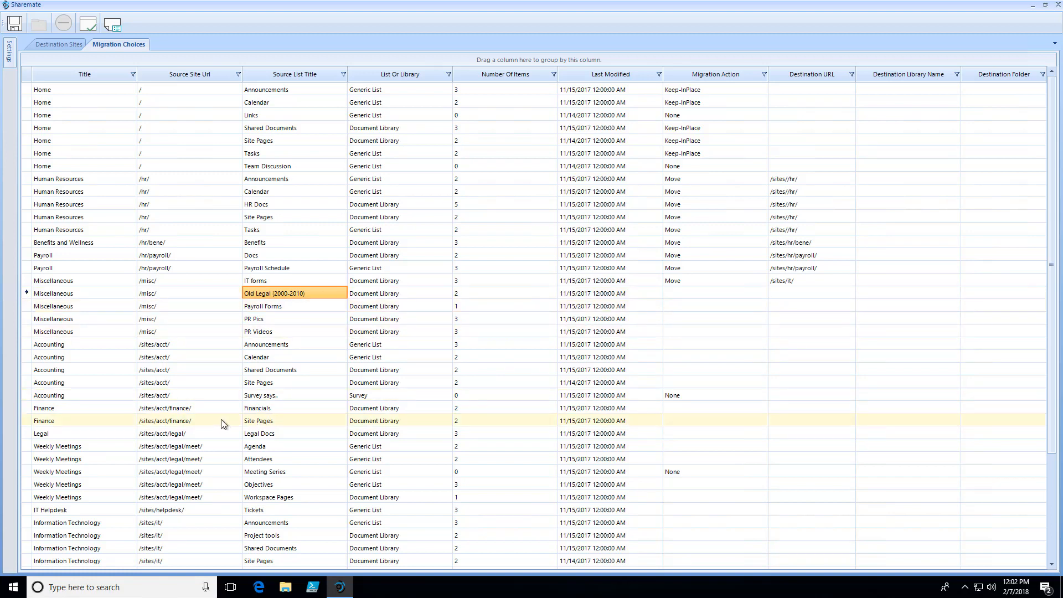
click(264, 434)
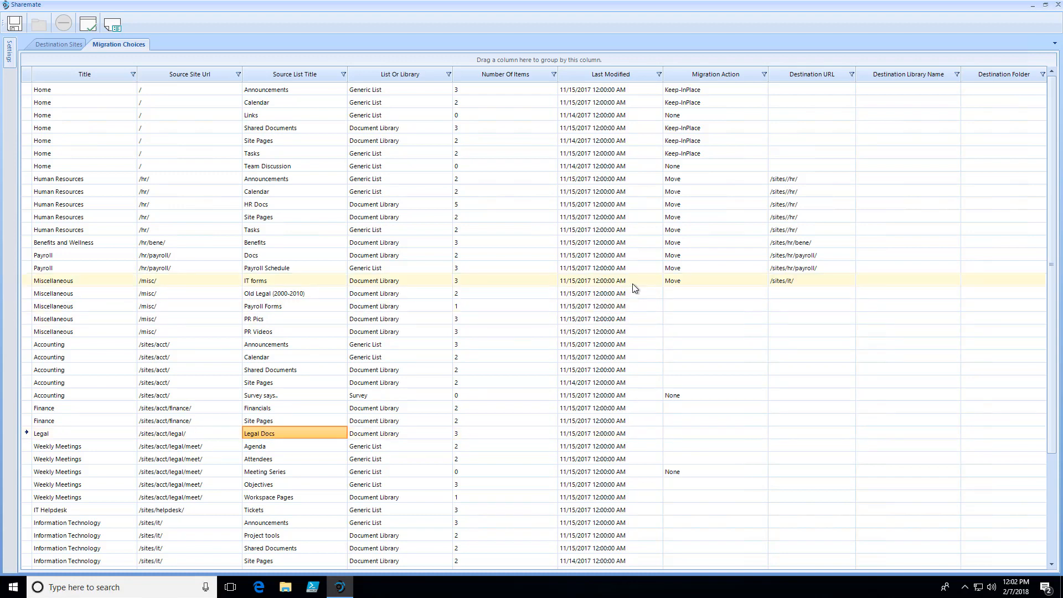
click(716, 292)
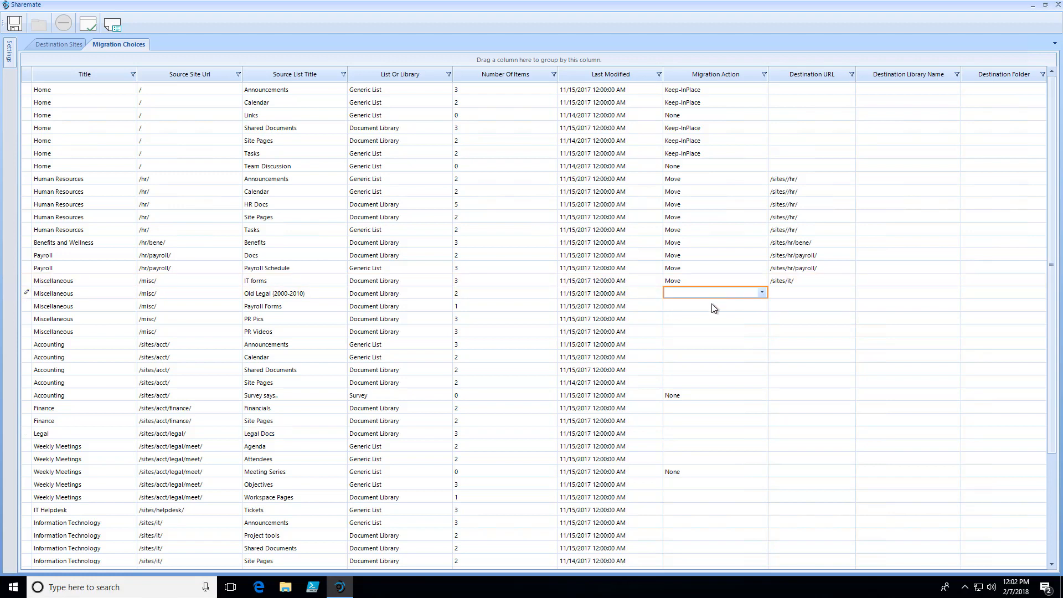
click(706, 296)
click(690, 330)
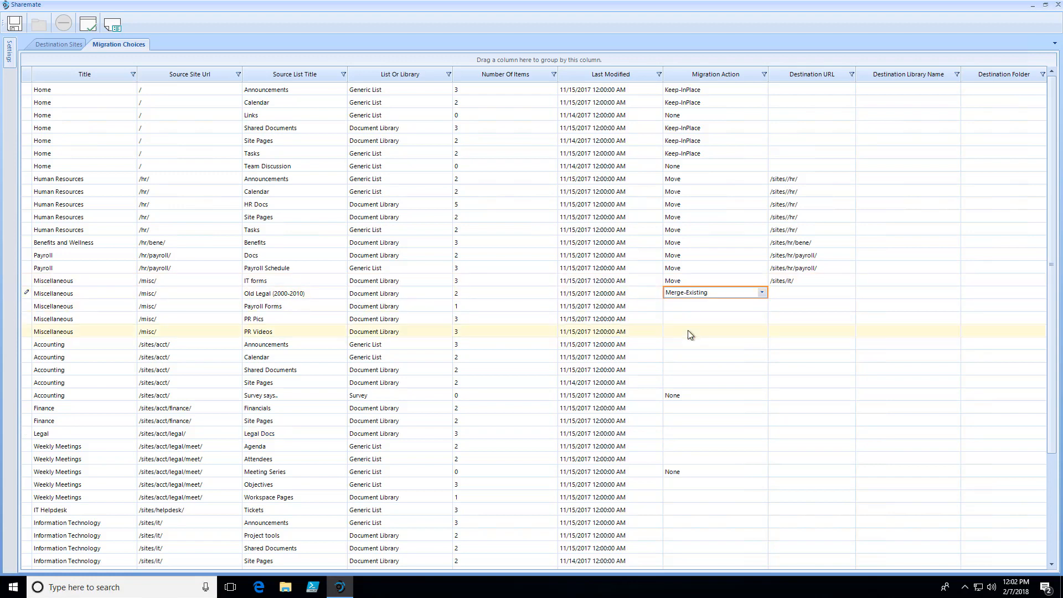
- Choose /sites/acct/legal/ as the destination URL for the Old Legal (2000-2010) library
click(787, 298)
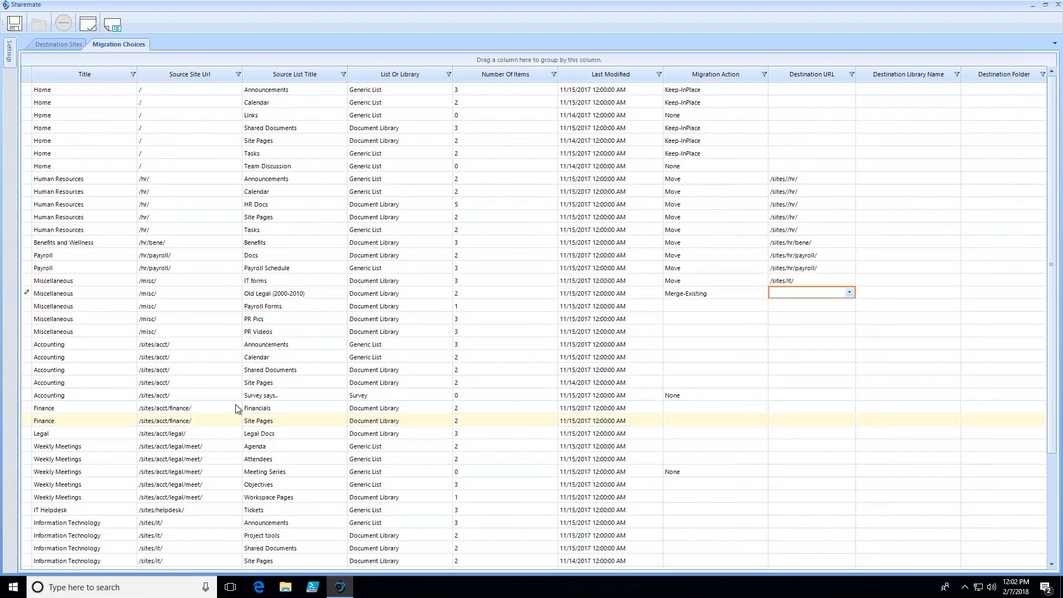
click(791, 291)
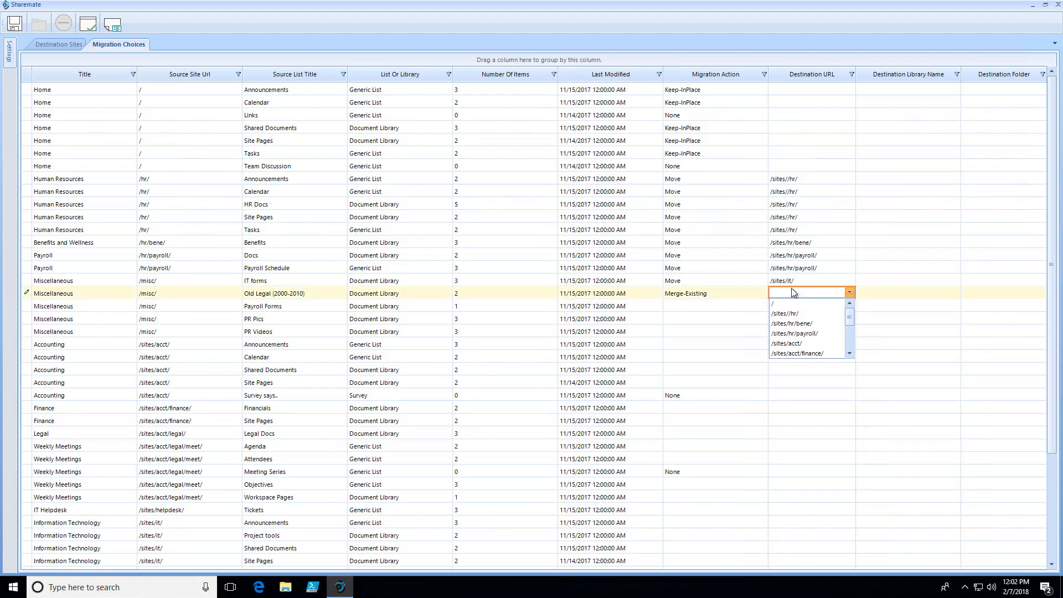
click(849, 353)
click(816, 352)
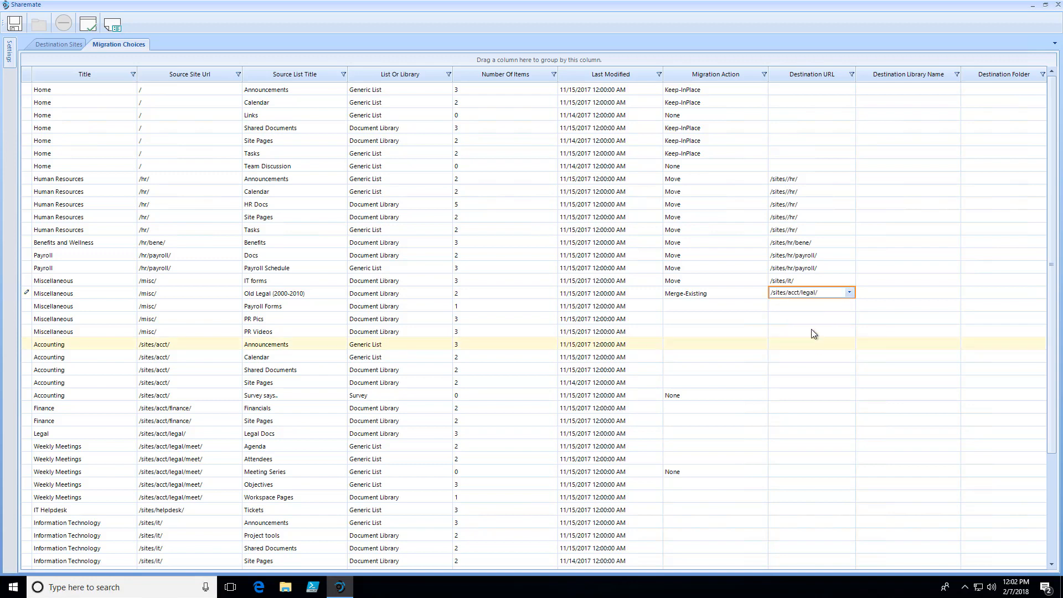
- Enter Legal Docs as the destination library name and /Old Legals as the destination folder for Old Legal (2000-2010)
click(876, 293)
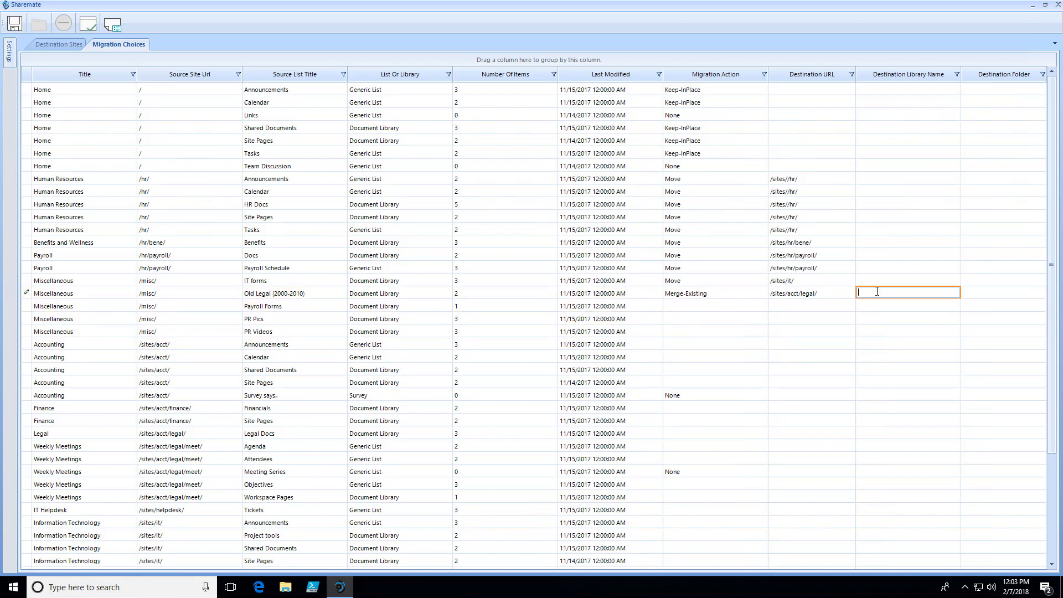
text(LEgal)
key(BackSpace)
key(BackSpace)
key(BackSpace)
text(gal Docs)
key(Tab)
text(/Old Legals)
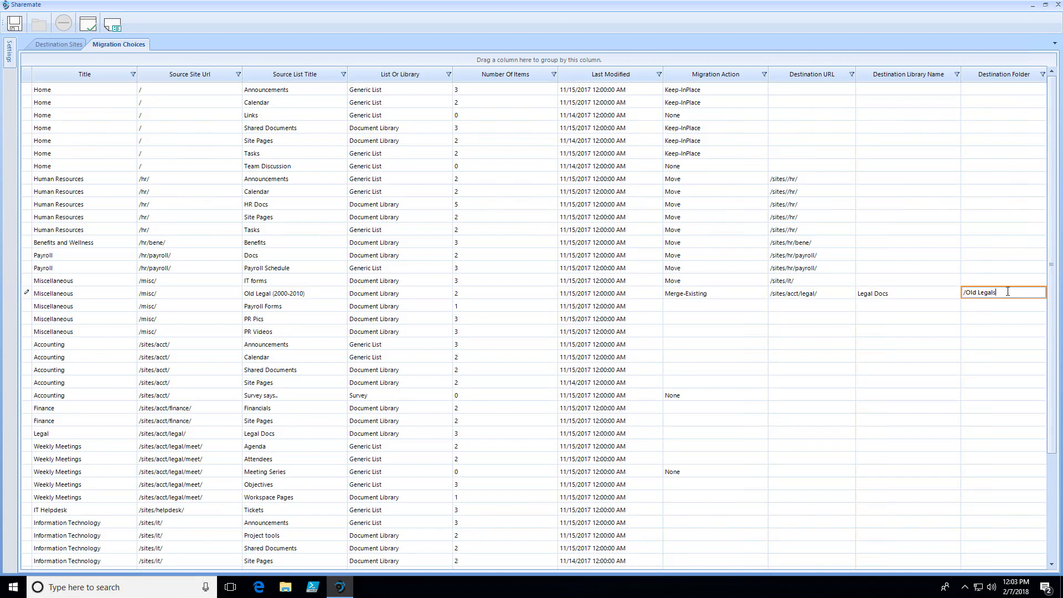
key(Return)
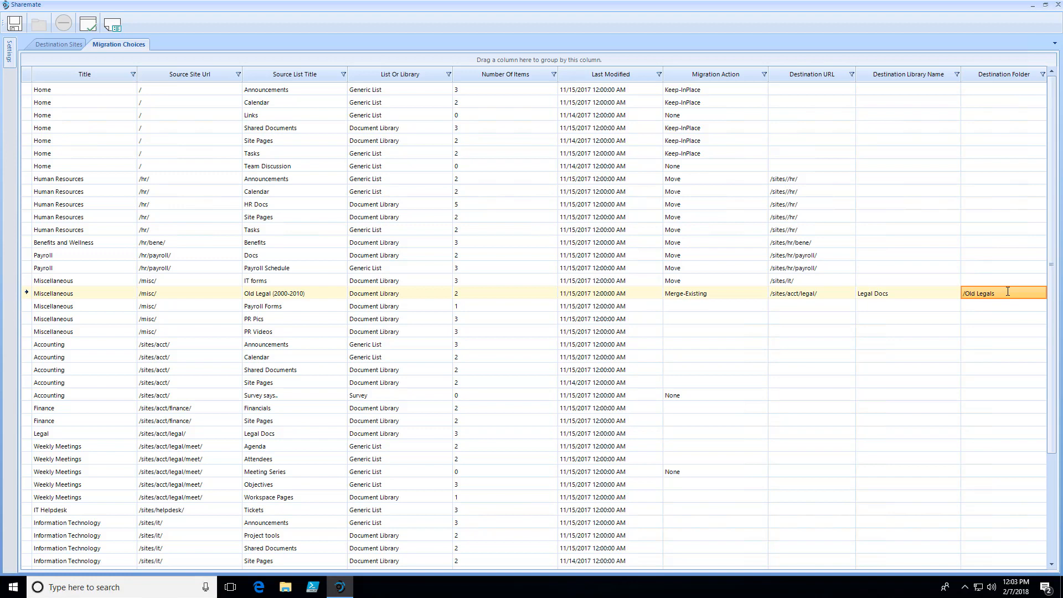
- Set the Miscellaneous site's Payroll Forms library to Merge-Existing with /sites/hr/payroll/ as its destination URL
click(719, 309)
click(720, 308)
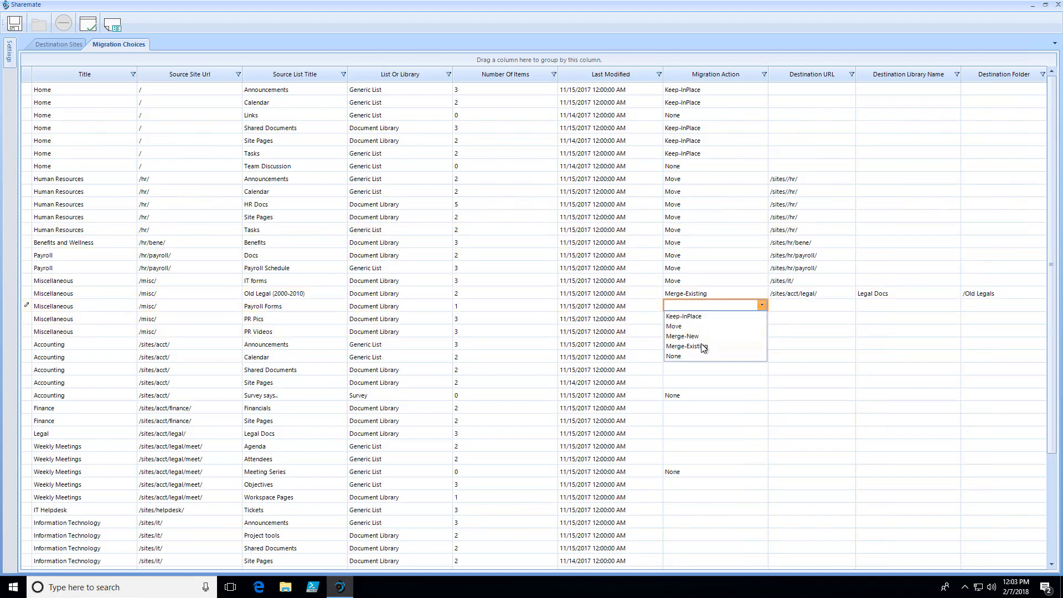
click(714, 344)
click(794, 307)
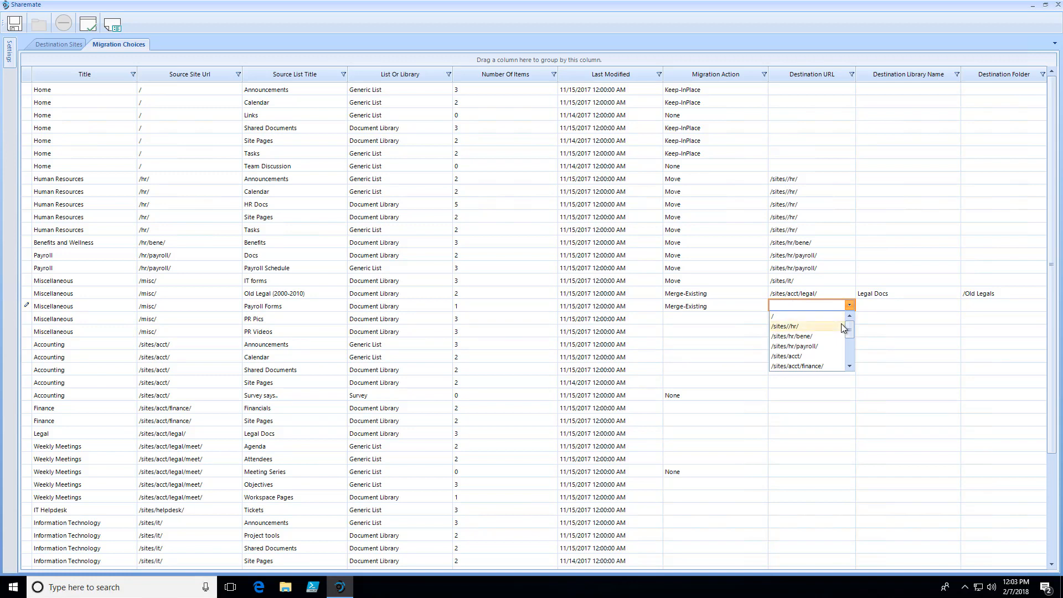
click(831, 347)
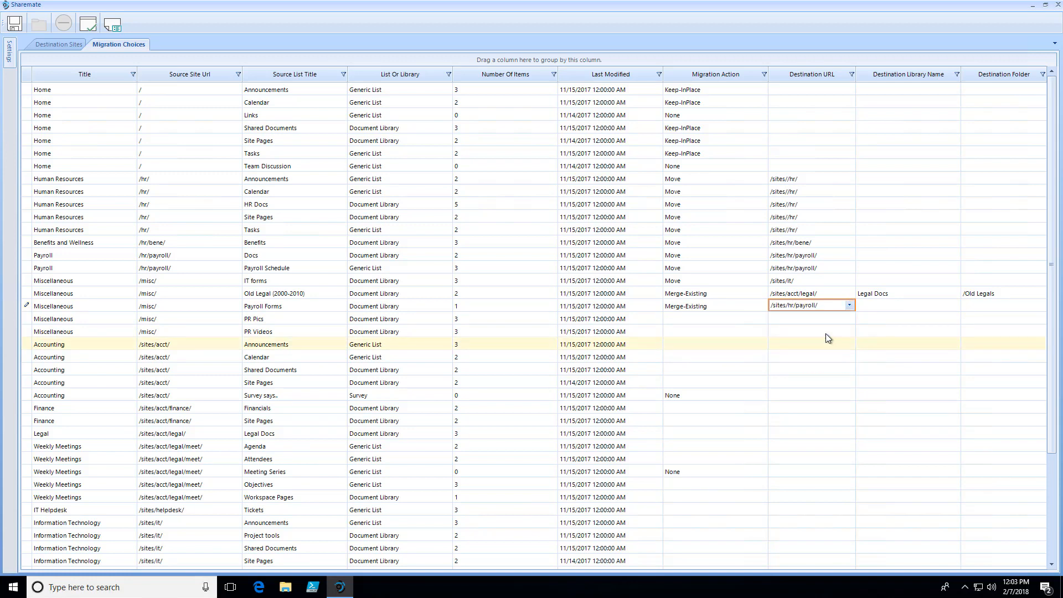
- Enter Docss as the destination library name and / as the destination folder for Payroll Forms
click(876, 306)
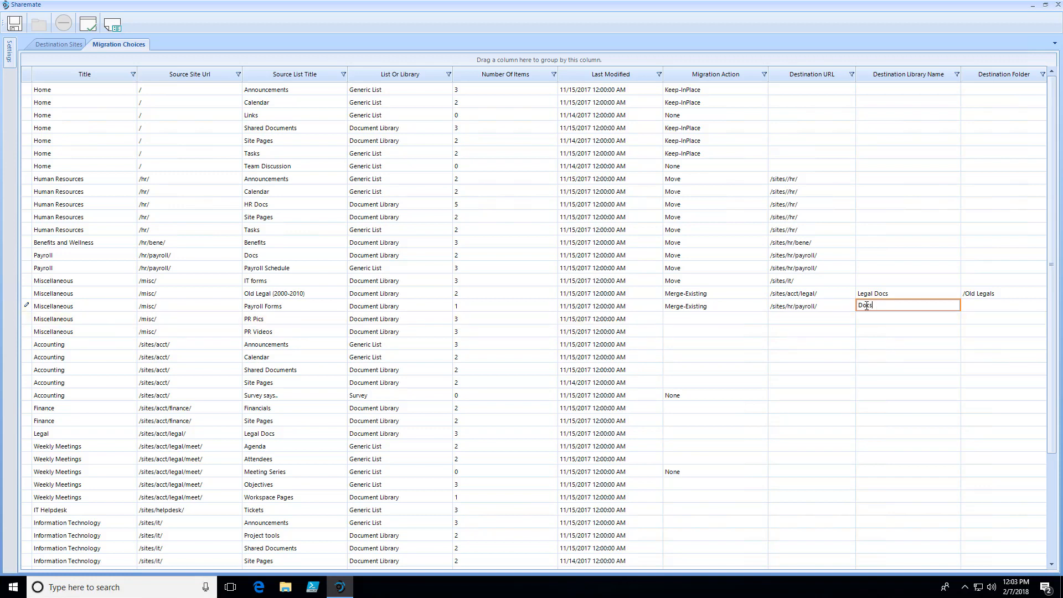
double_click(866, 307)
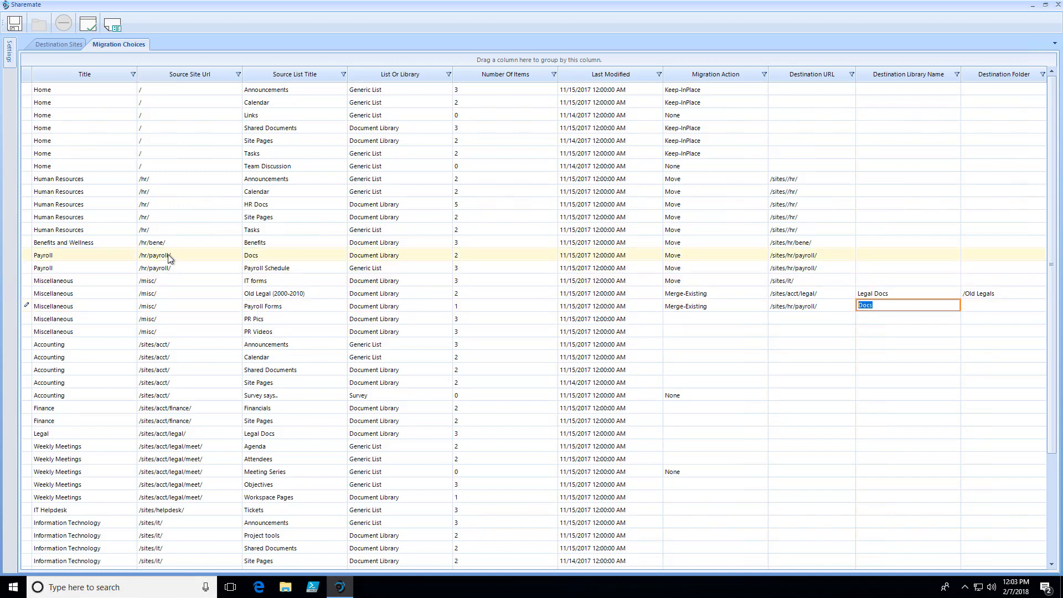
click(276, 255)
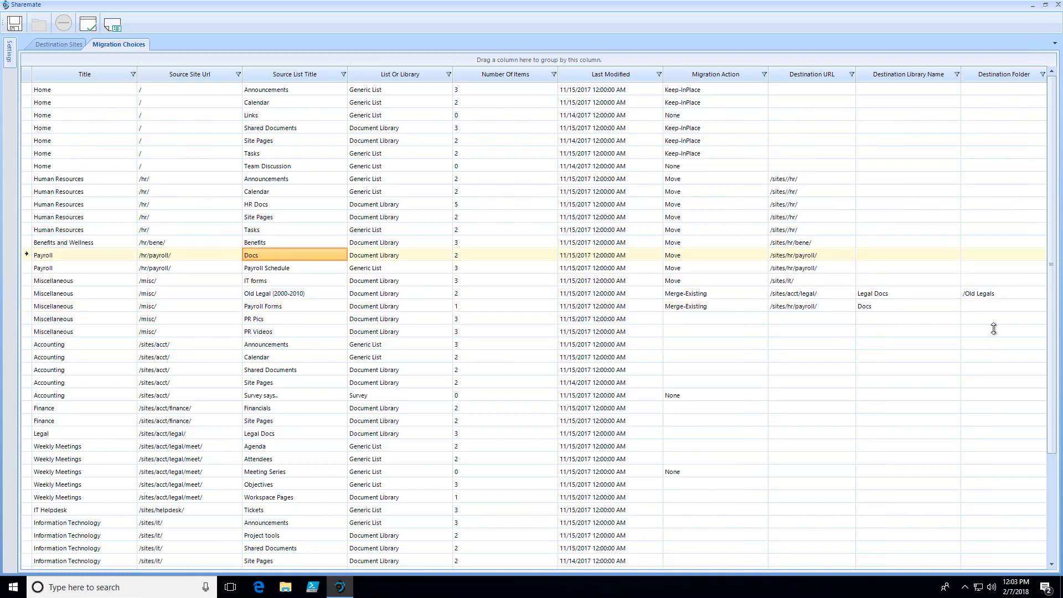
click(919, 307)
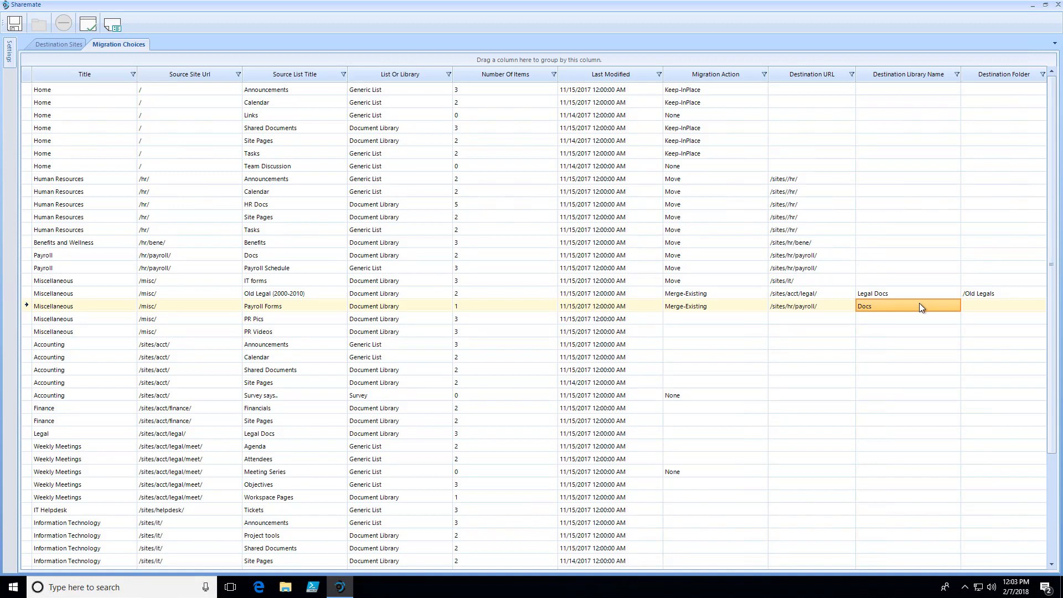
click(919, 306)
click(900, 304)
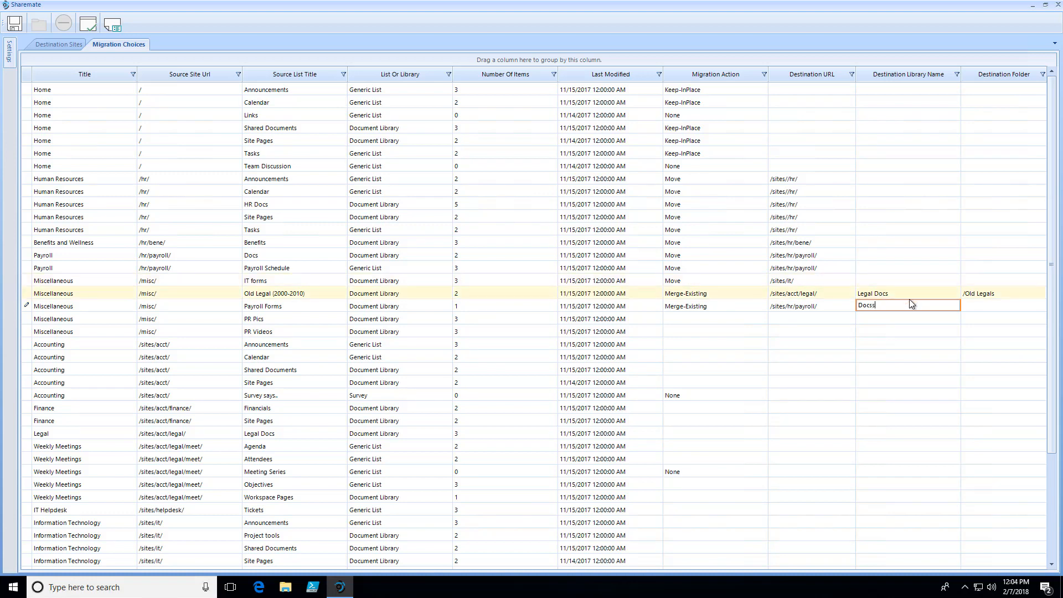
click(963, 305)
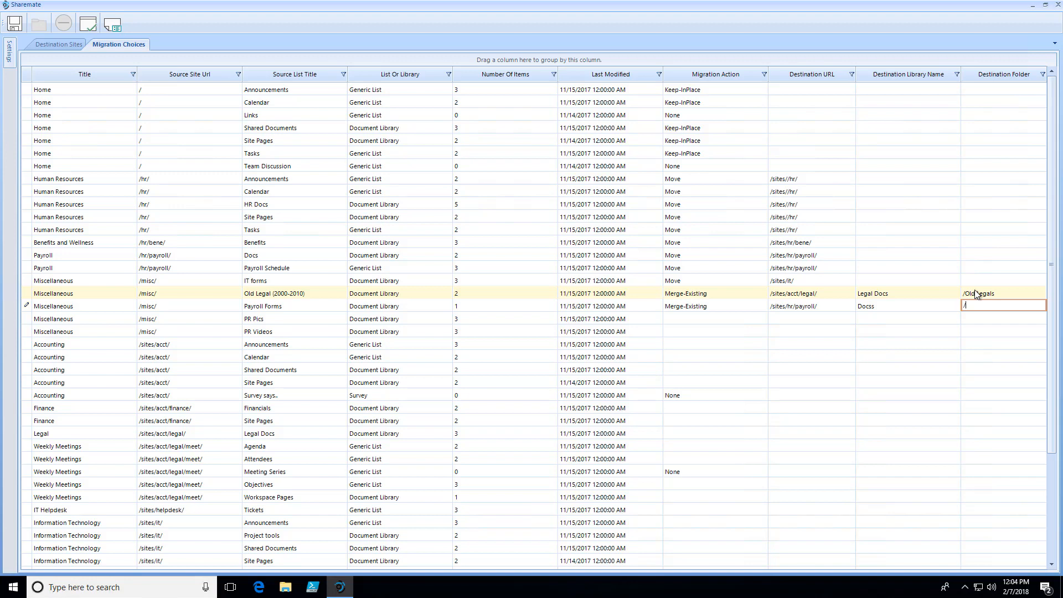
key(Return)
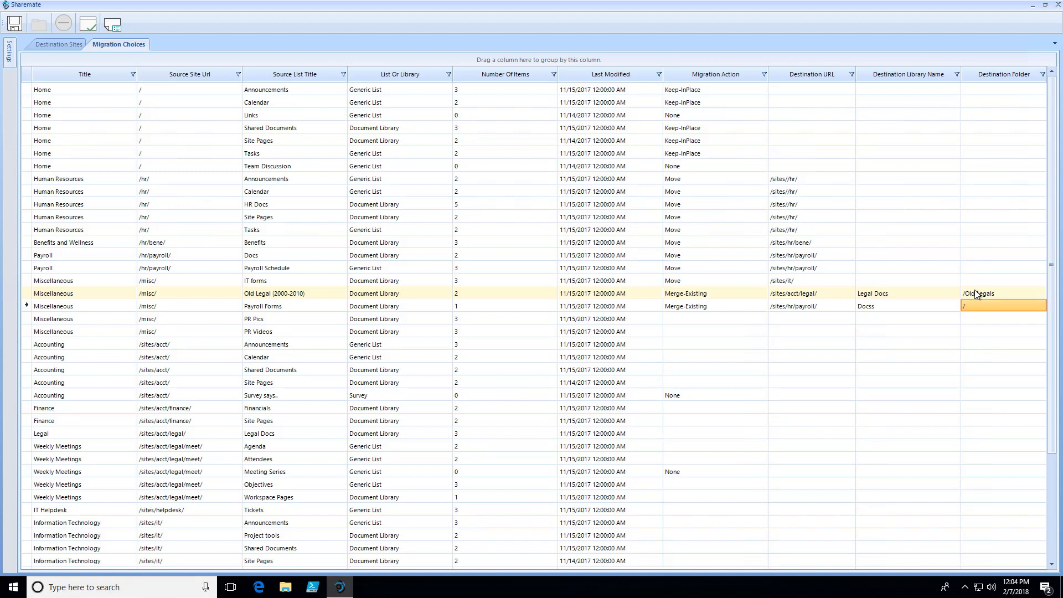
- Set the migration action of the Miscellaneous site's PR Pics library to Merge-New
click(694, 317)
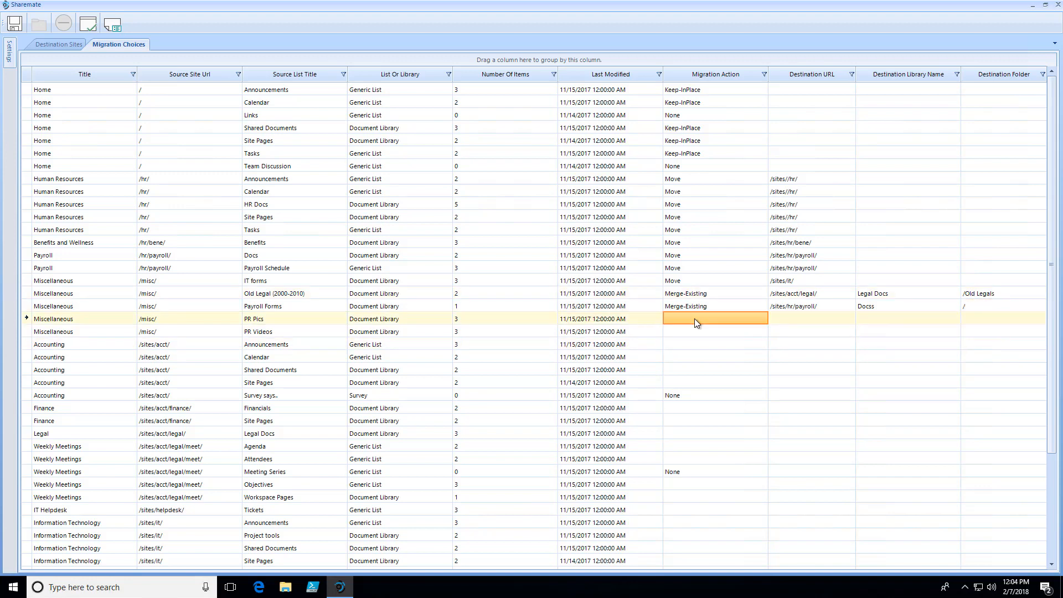
click(274, 320)
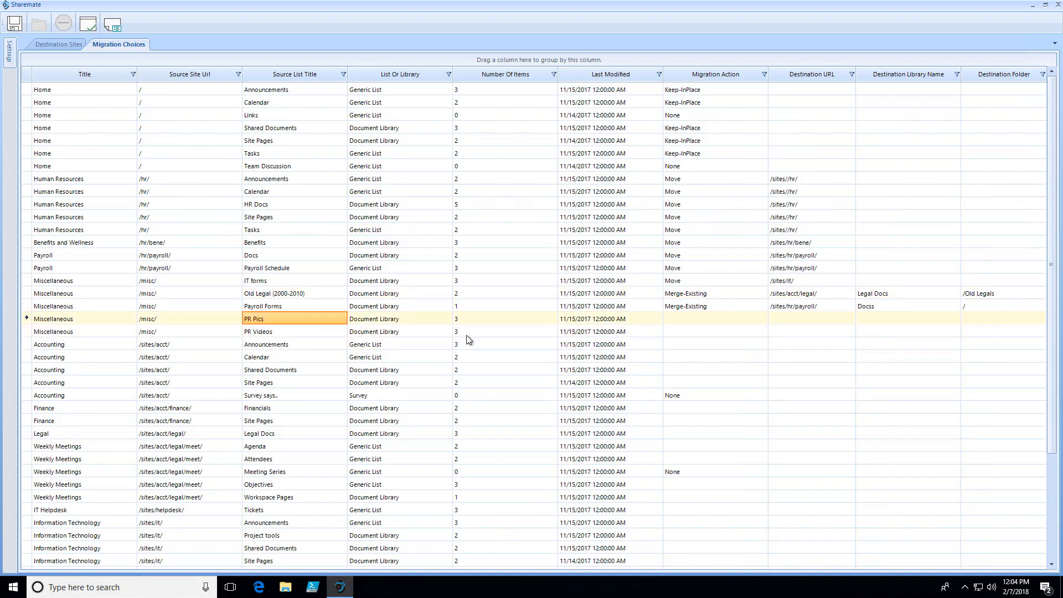
click(712, 319)
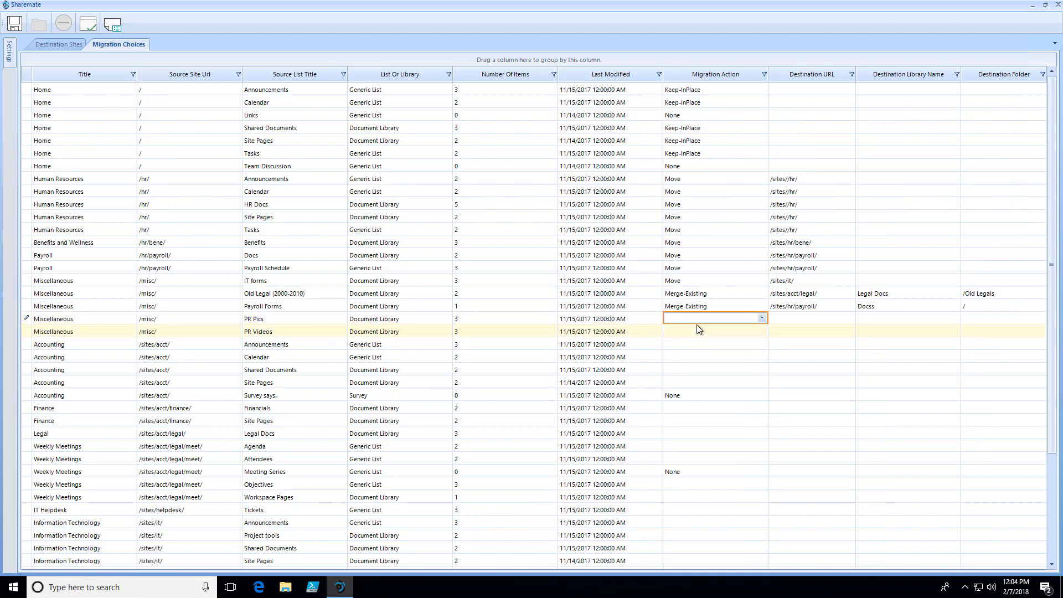
click(706, 320)
click(684, 351)
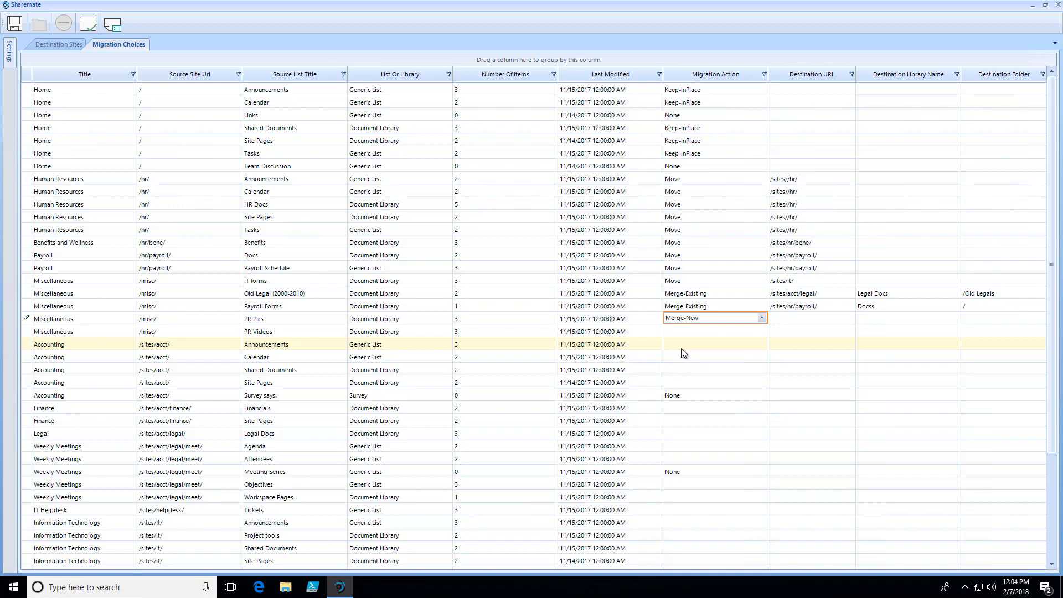
- Choose /sites/mktg/pr/ as the destination URL for the Miscellaneous site's PR Pics library
click(781, 319)
click(849, 379)
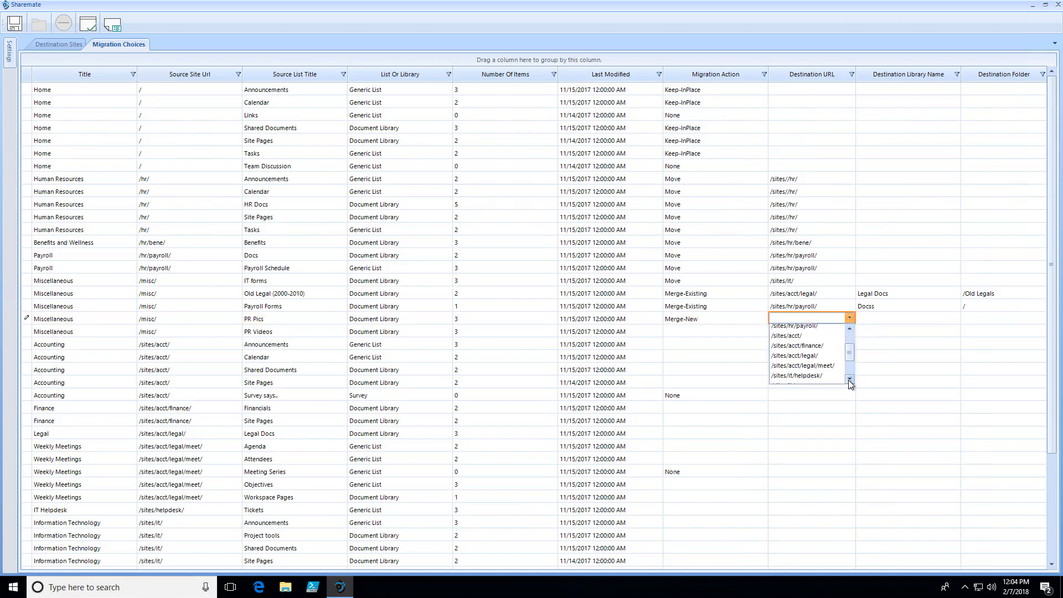
click(849, 379)
click(848, 379)
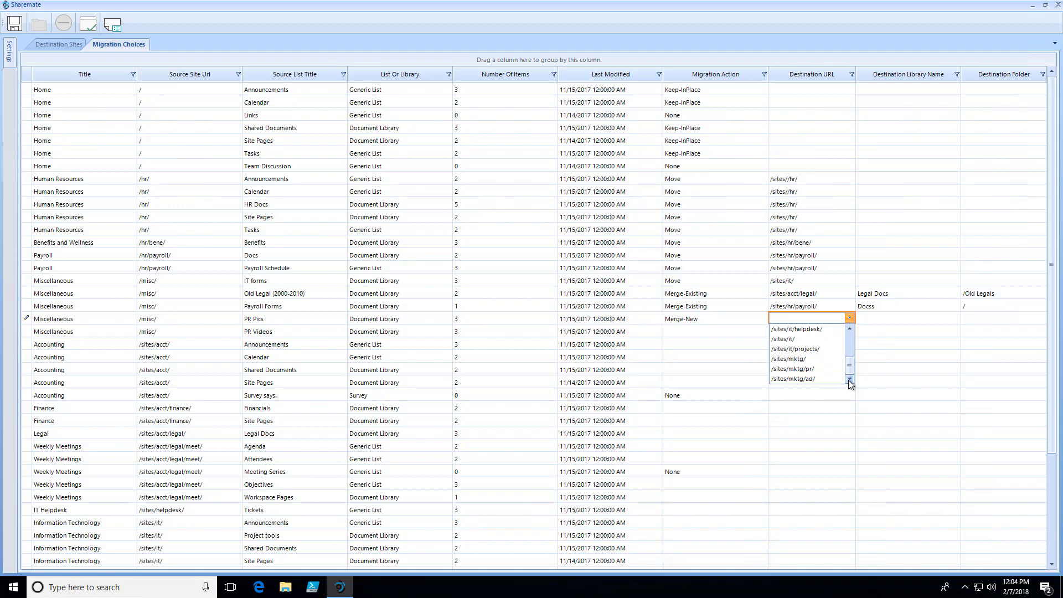
click(805, 369)
- Enter Media as the destination library name and /Pictures as the destination folder for PR Pics
click(868, 317)
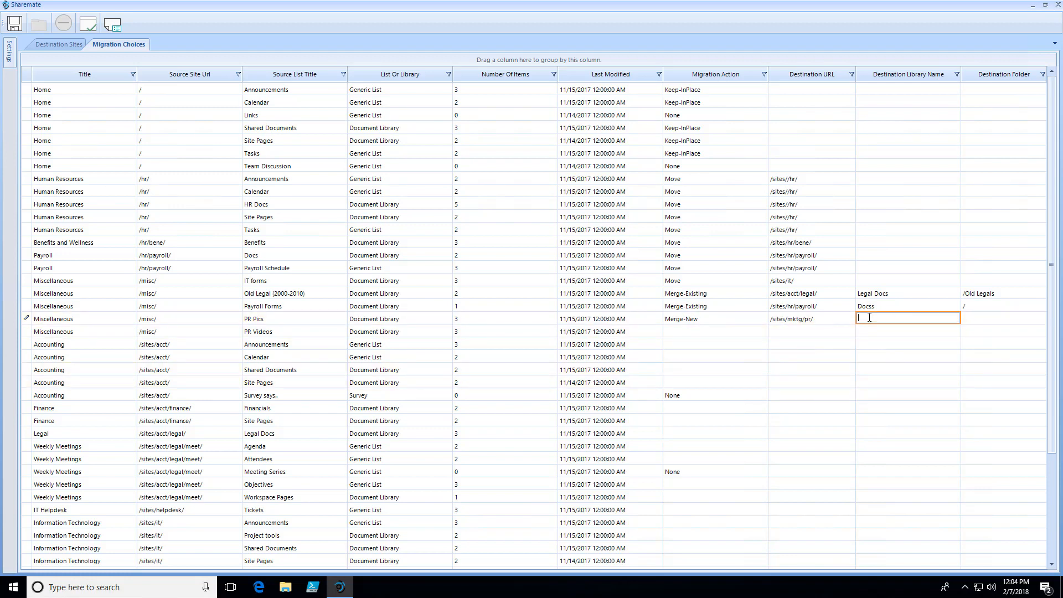
text(MEdia)
key(Tab)
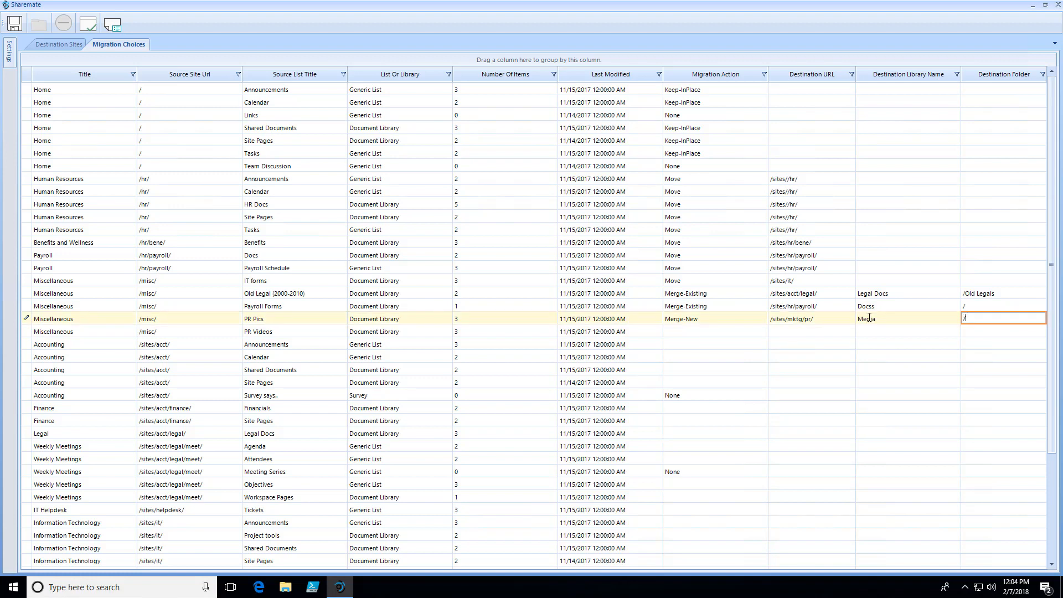
text(/Pictures)
key(Return)
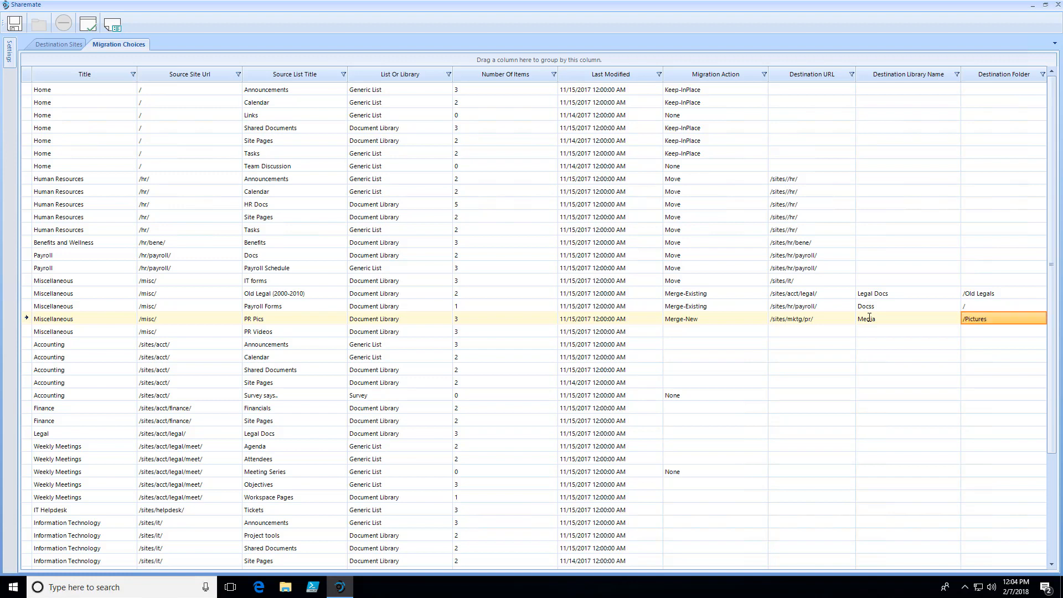
- Set the Miscellaneous site's PR Videos library to Merge-New with /sites/mktg/pr/ as its destination URL
click(748, 334)
click(748, 333)
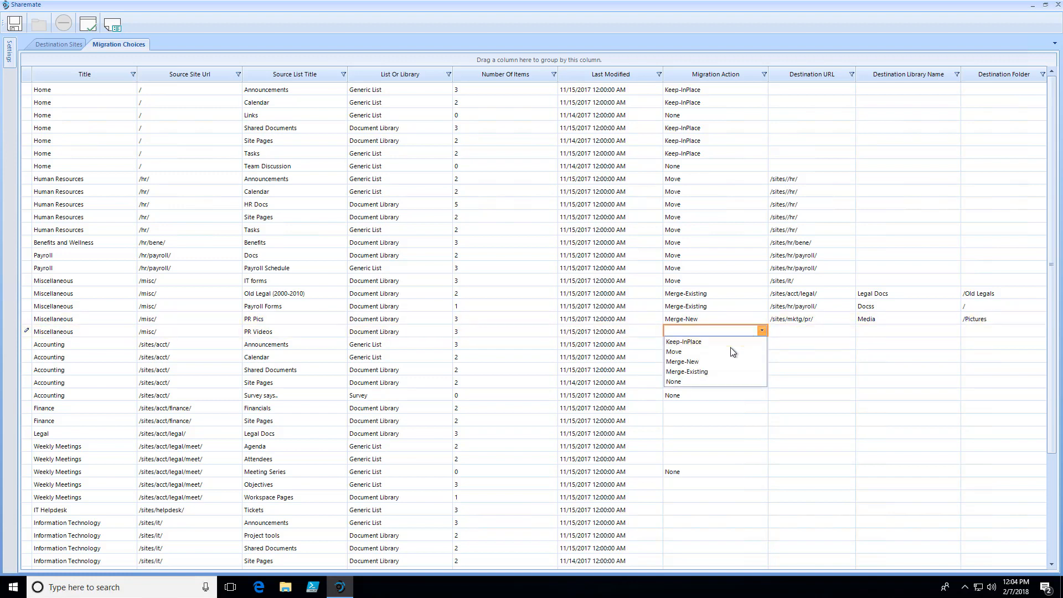
click(701, 361)
click(779, 330)
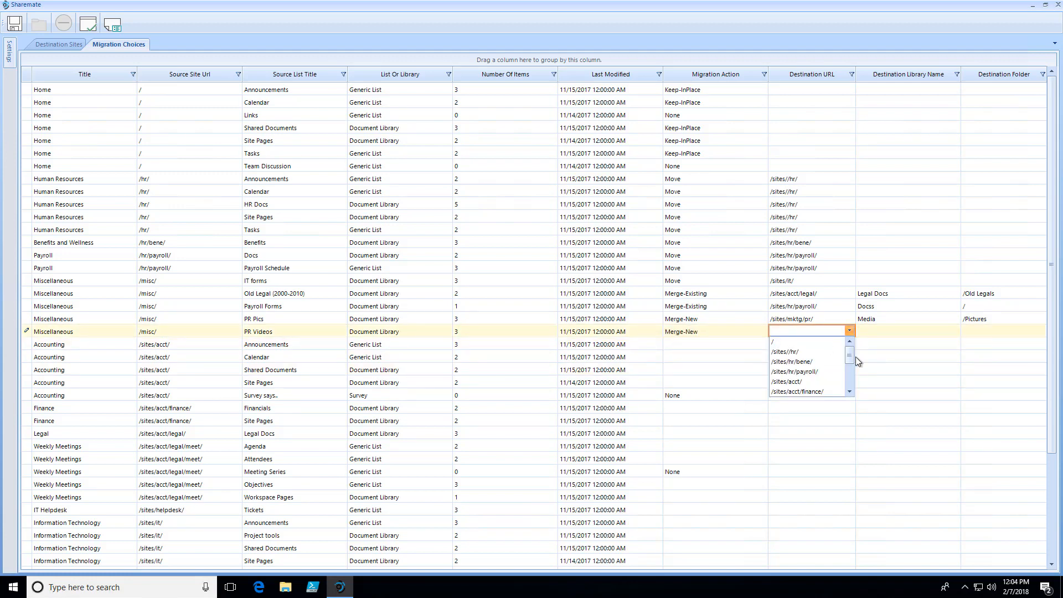
scroll(837, 382, down, 2)
click(836, 382)
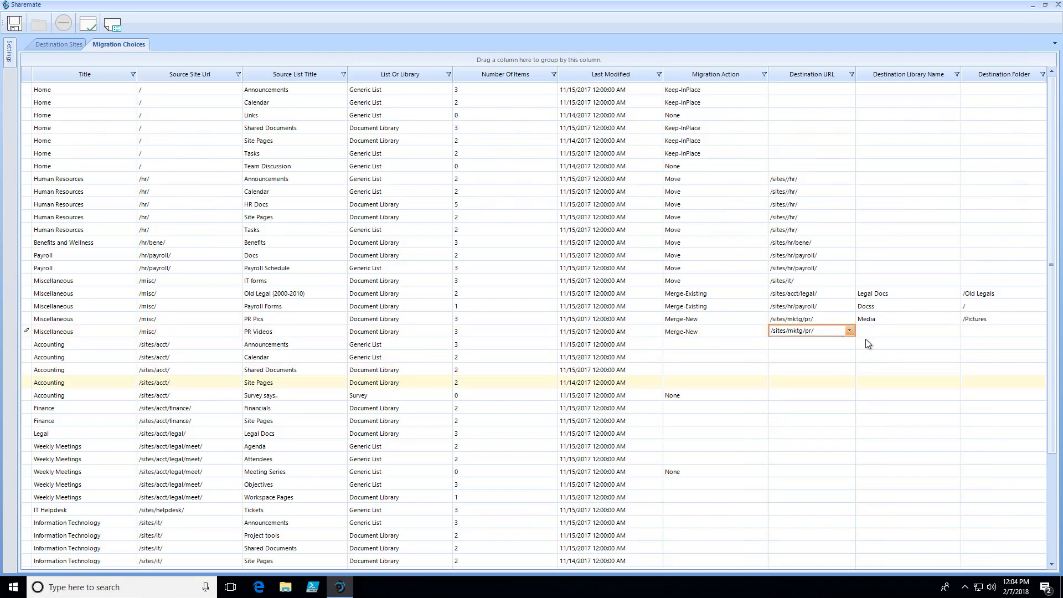
click(867, 330)
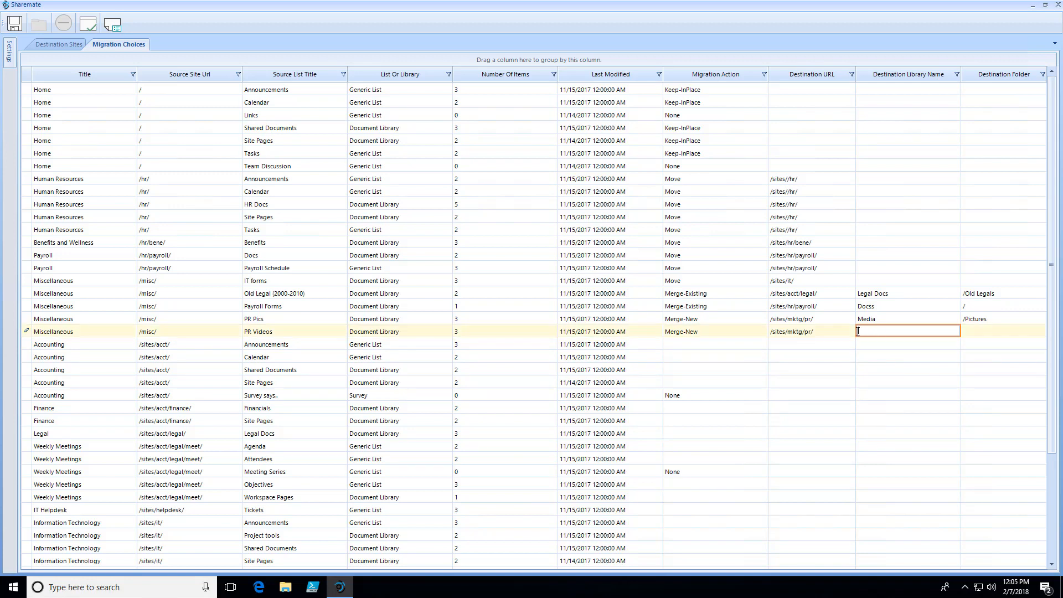
click(888, 315)
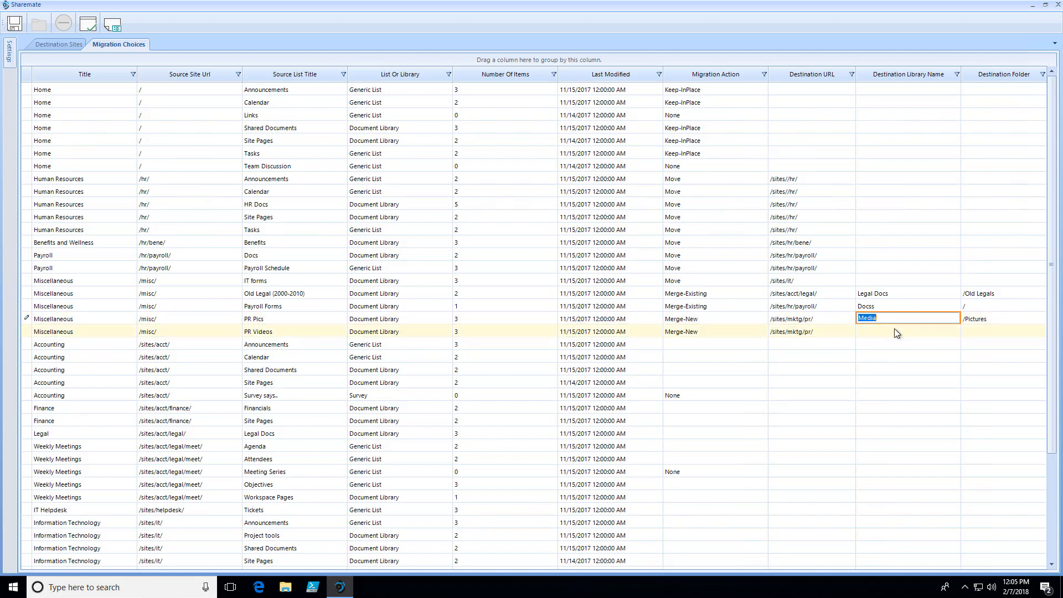
click(895, 329)
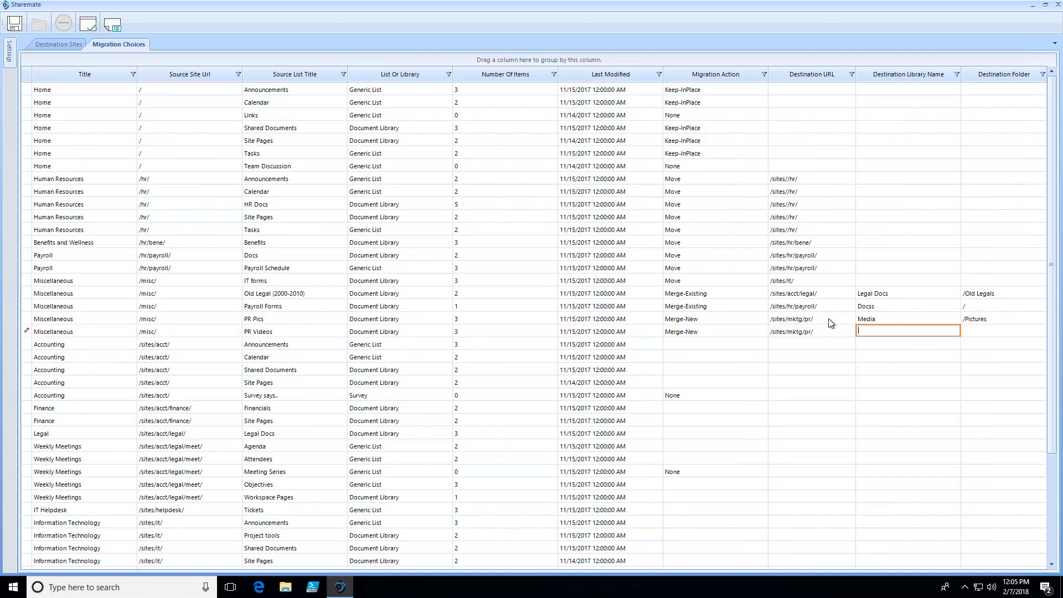
click(736, 319)
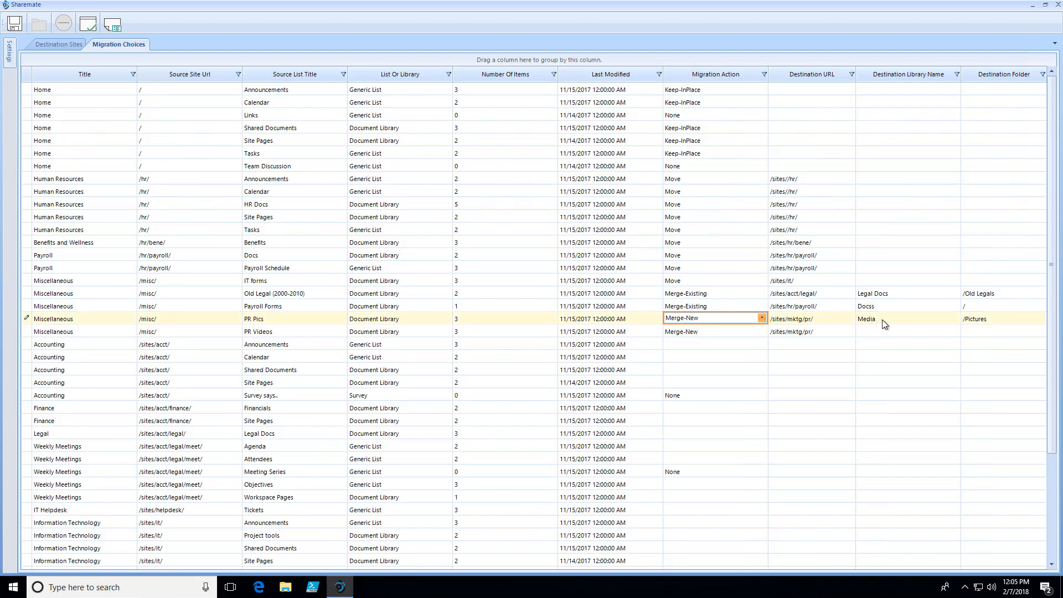
click(872, 331)
- Change the PR Videos library's migration action to Merge-Existing and choose /sites/mktg/pr/ as its destination URL
click(745, 329)
click(745, 330)
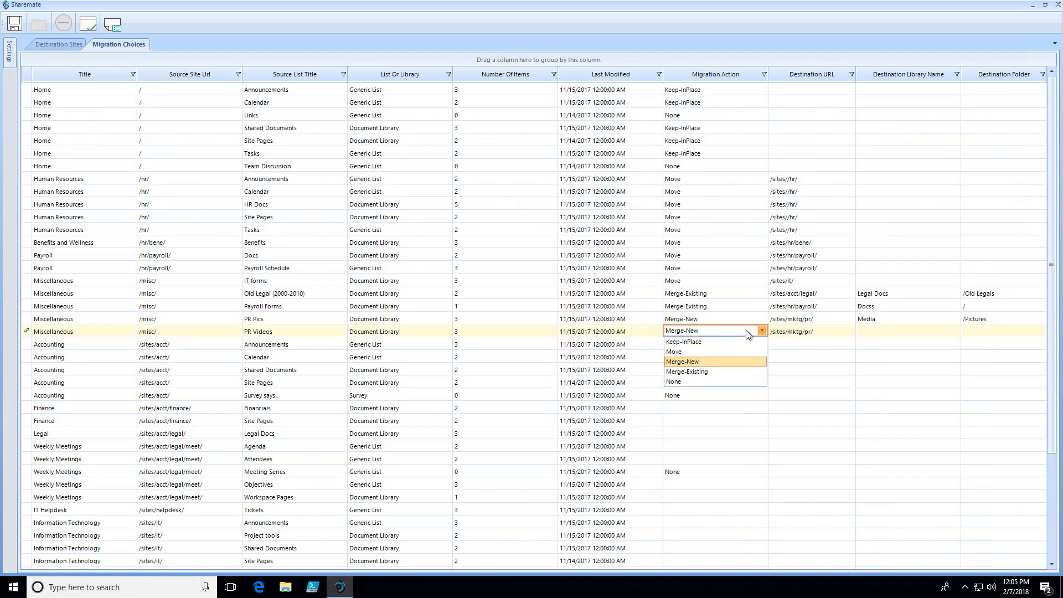
click(687, 372)
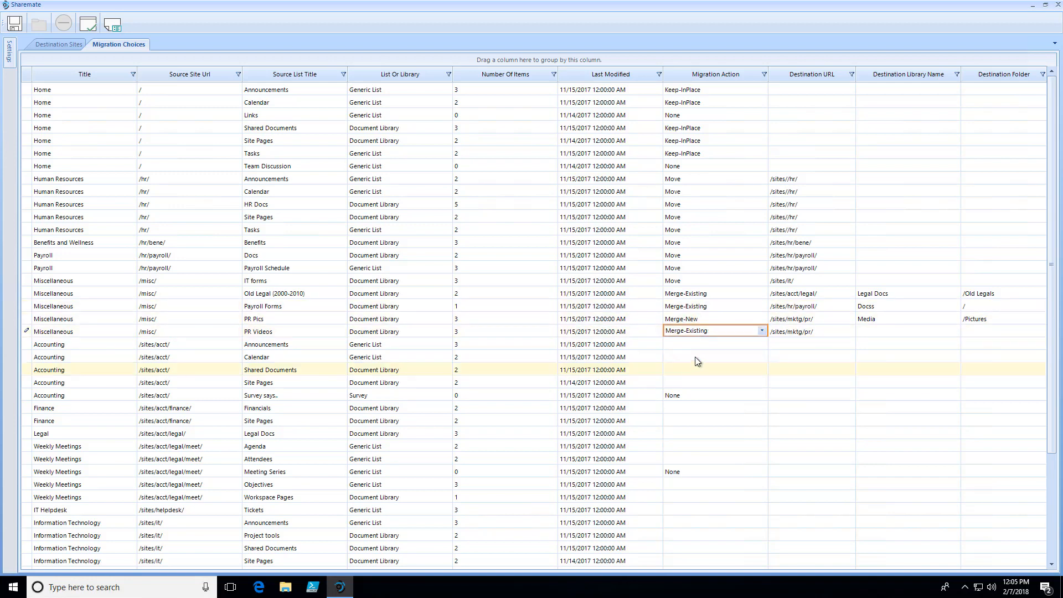
click(879, 330)
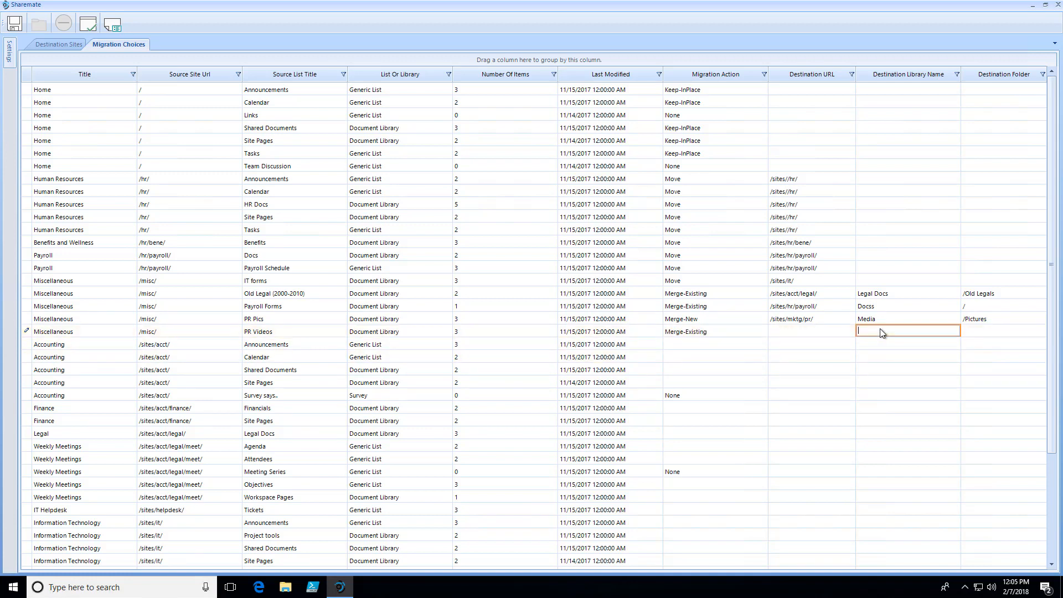
click(837, 331)
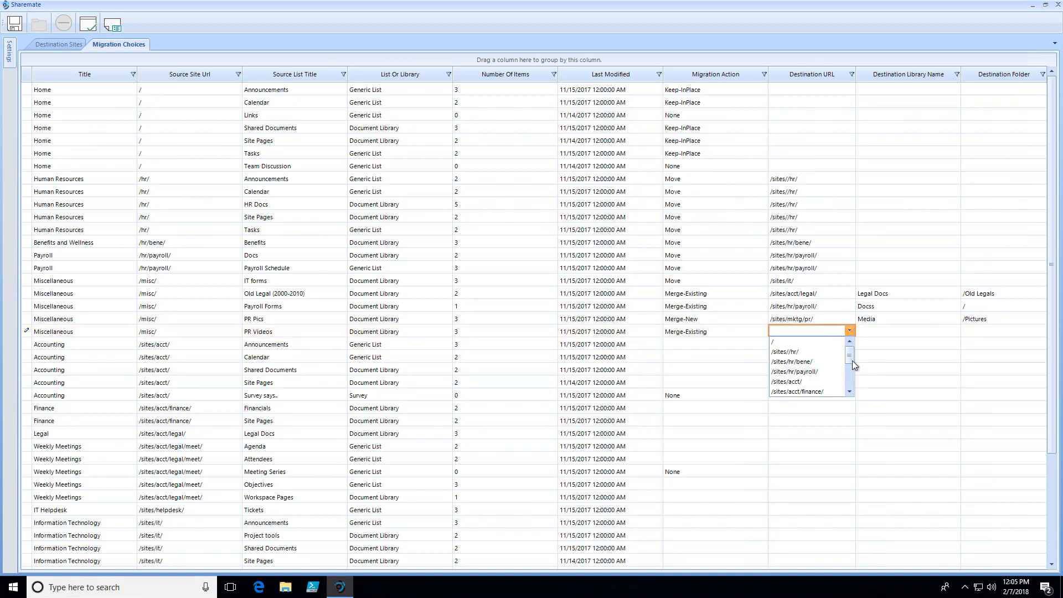
drag(851, 360, 850, 392)
click(814, 382)
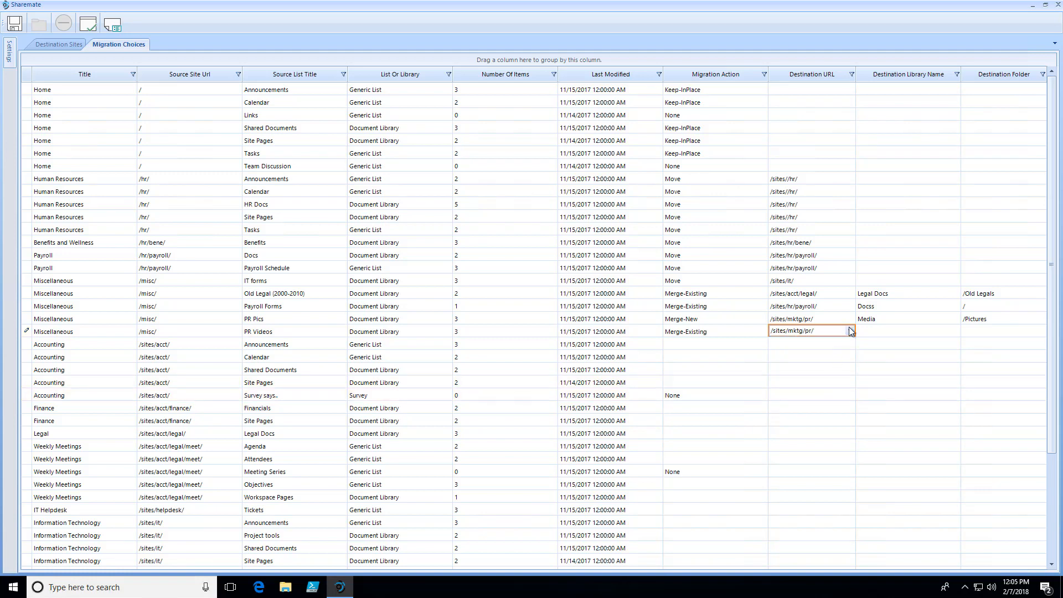
- Enter Media as the destination library name and /Videos as the destination folder for PR Videos
click(874, 331)
text(Media)
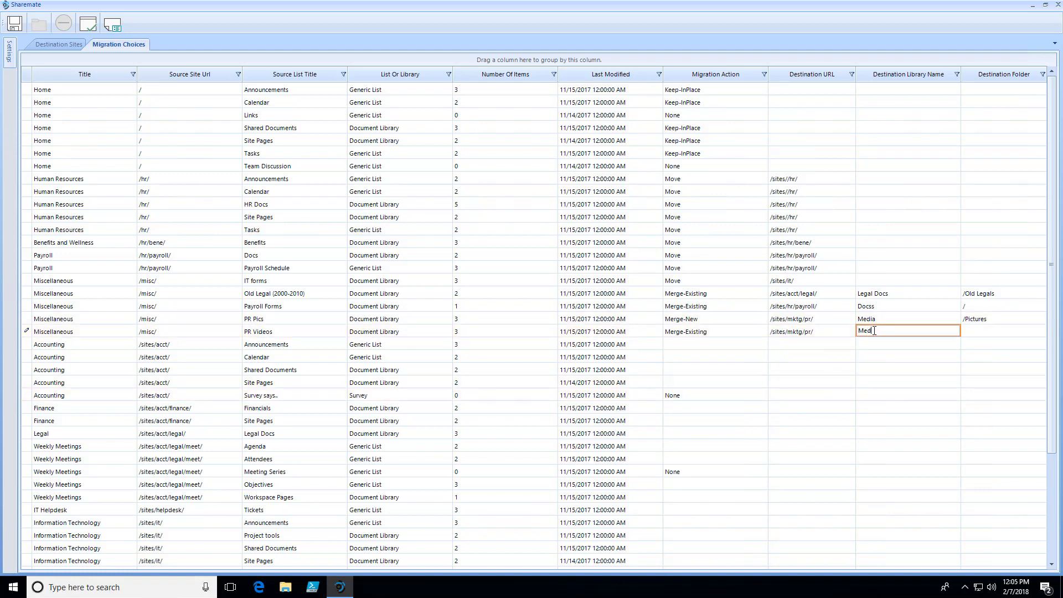
click(980, 329)
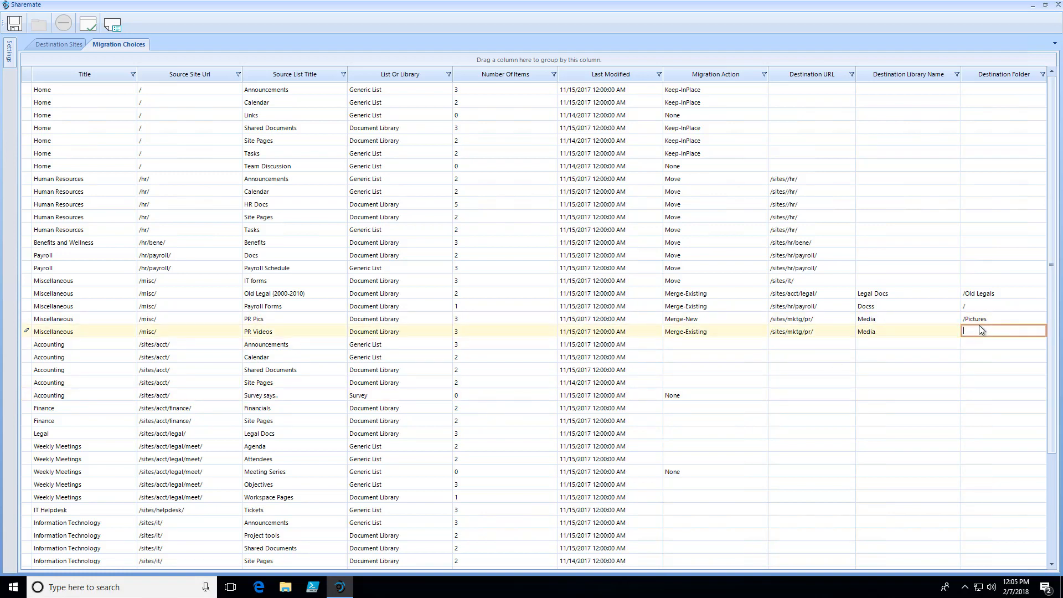
text(/Vide)
key(Return)
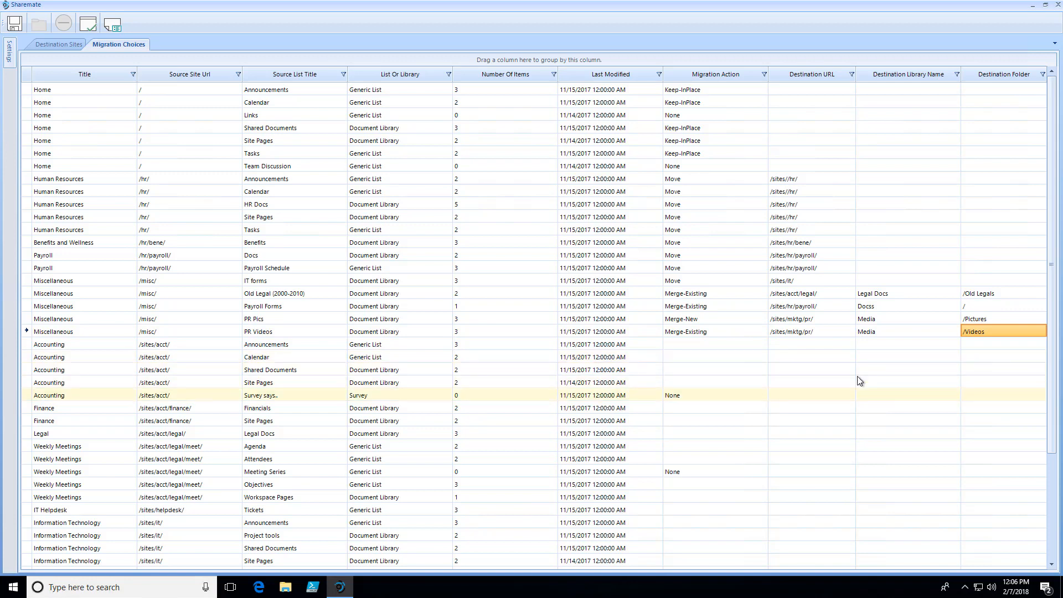
- Set the migration action of the Accounting site's Announcements list to Keep-InPlace
click(726, 345)
click(726, 344)
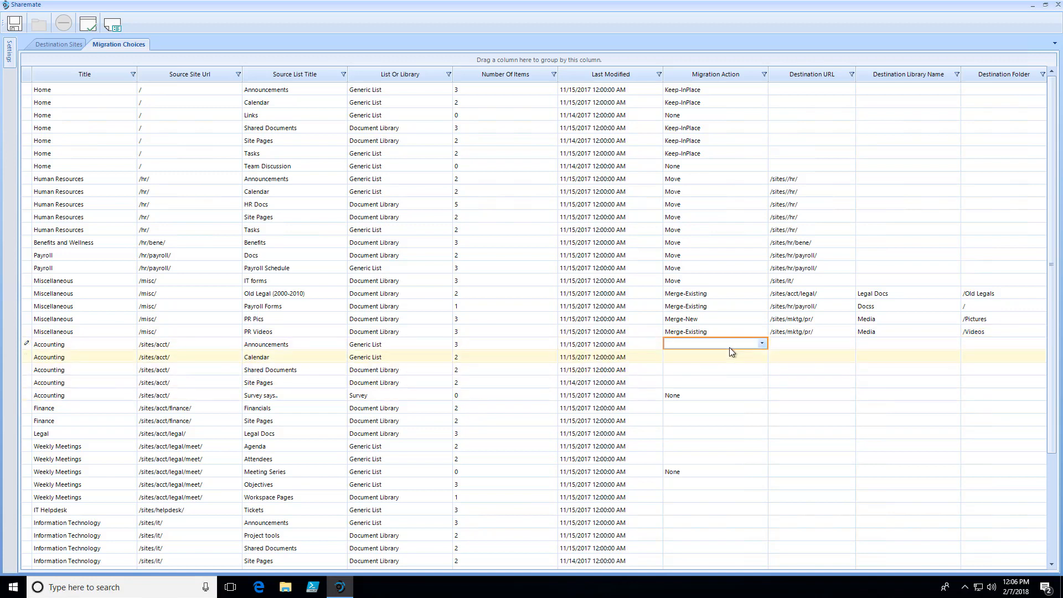
click(727, 346)
click(721, 354)
click(718, 359)
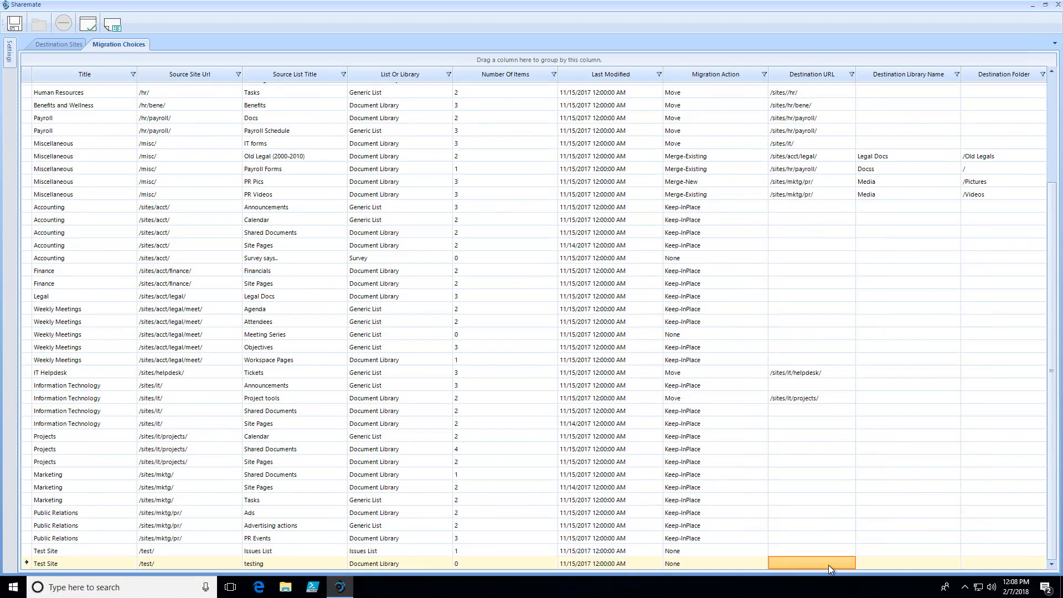
- Validate the migration plan and inspect the flagged migration action of the Payroll Forms library
click(87, 25)
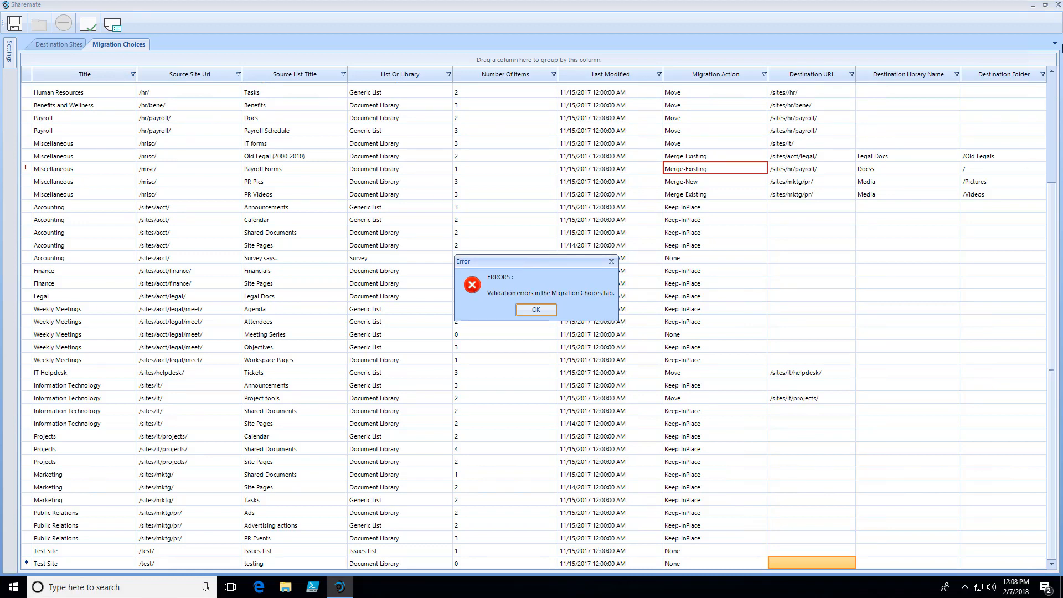
click(533, 309)
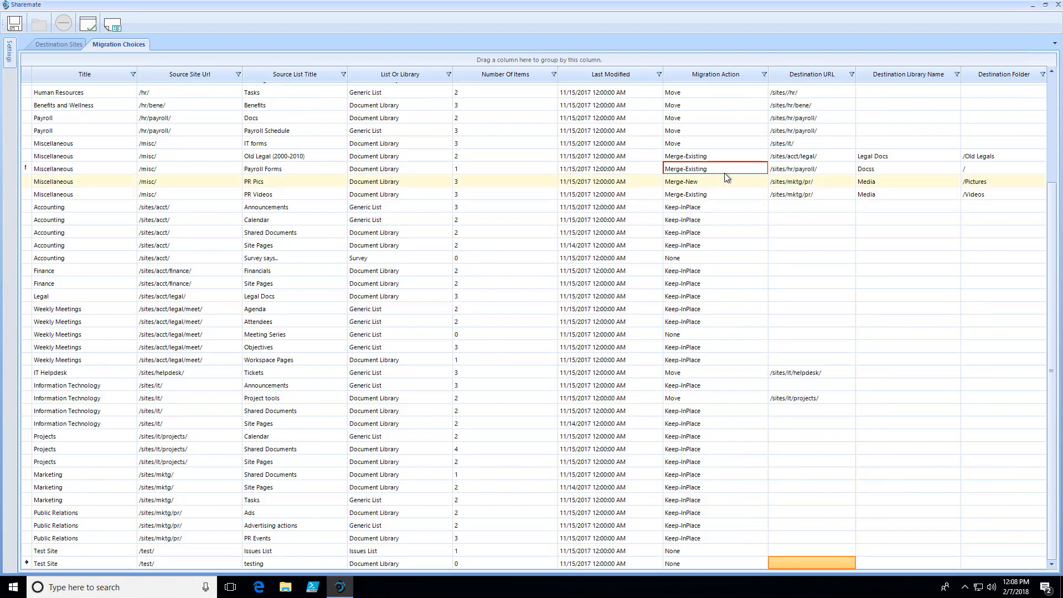
mouse_move(722, 170)
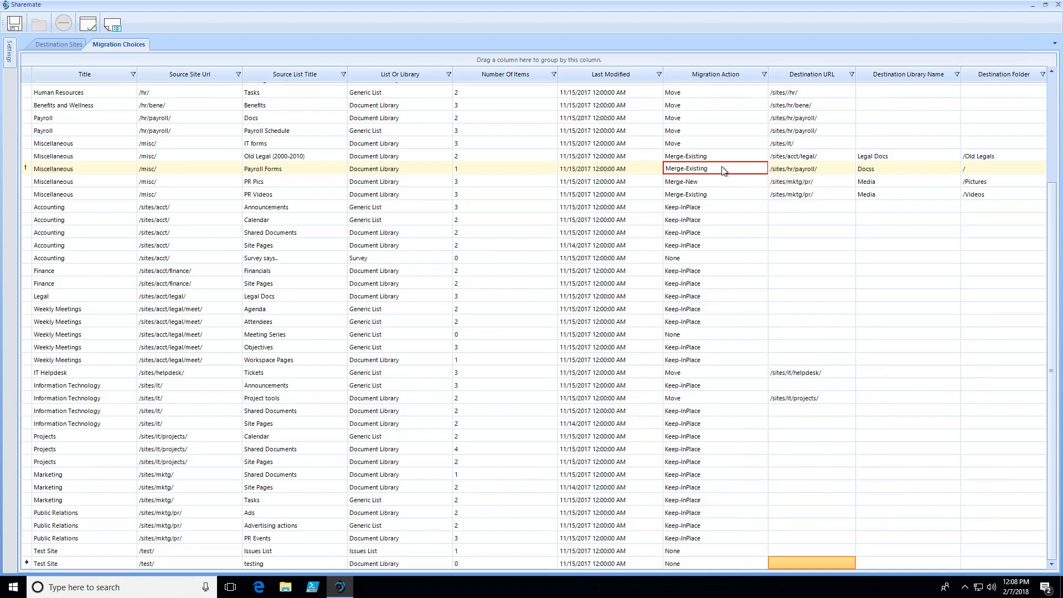
- Correct the destination library name of the Miscellaneous site's Payroll Forms library to Docs
click(893, 167)
click(893, 167)
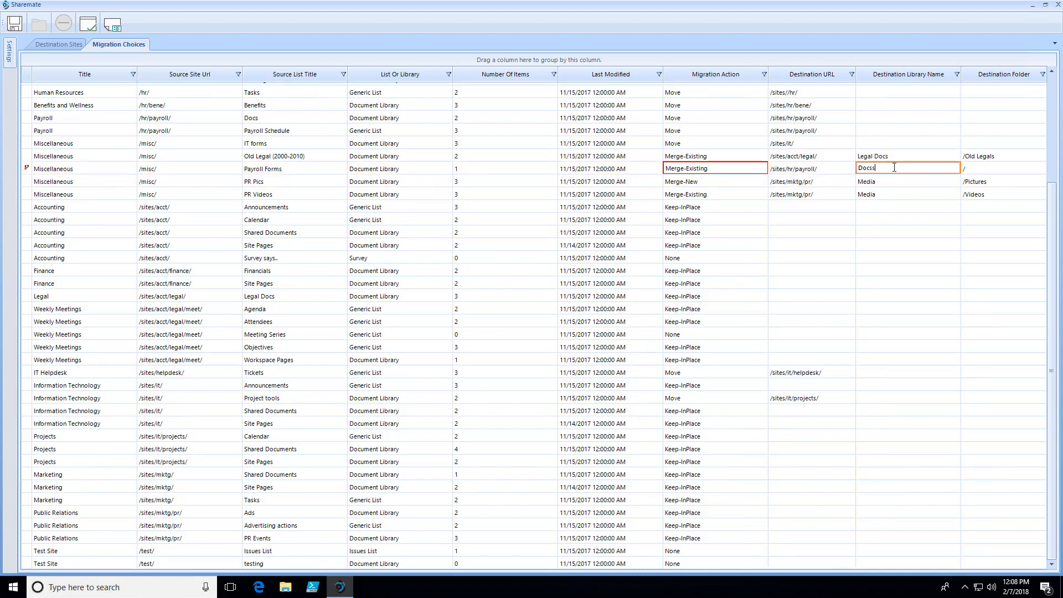
key(Return)
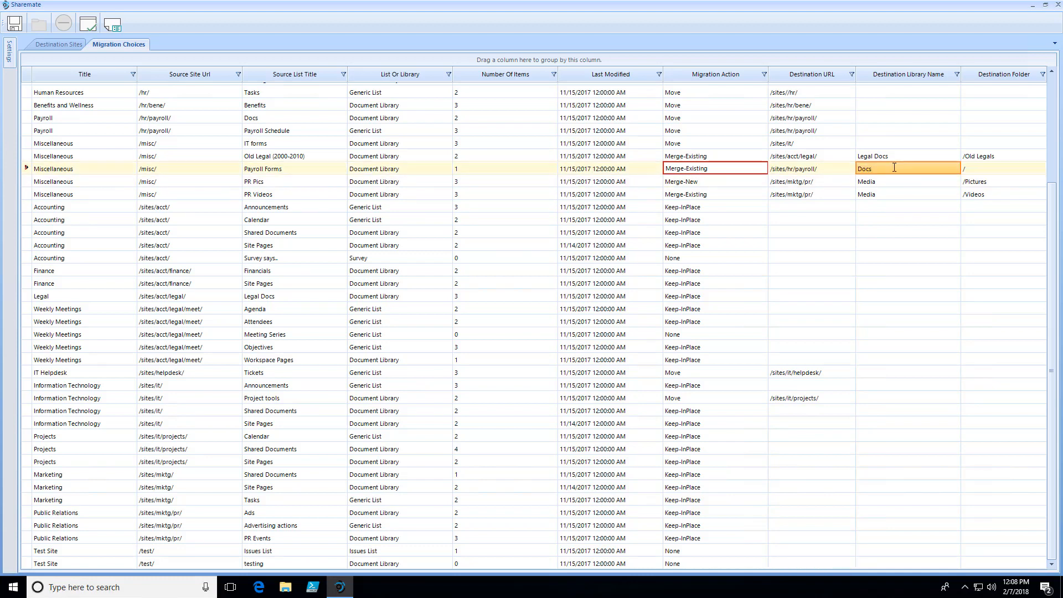
- Validate the corrected migration plan and open the SP10 to SPOWarningsLOG_SHAREPOINT text file in the Demo folder
click(89, 27)
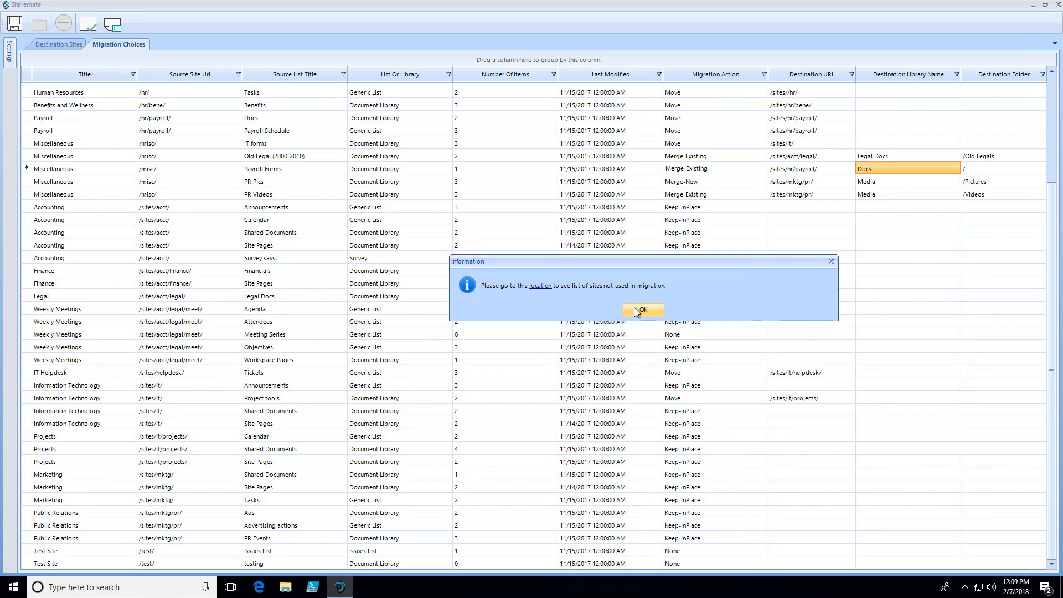
click(540, 286)
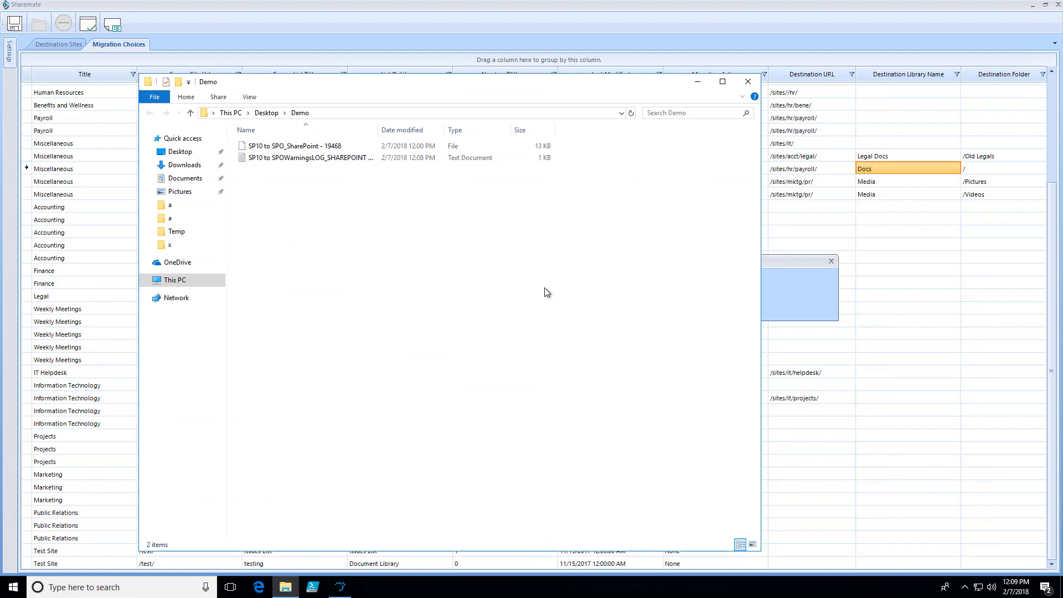
click(312, 159)
double_click(312, 159)
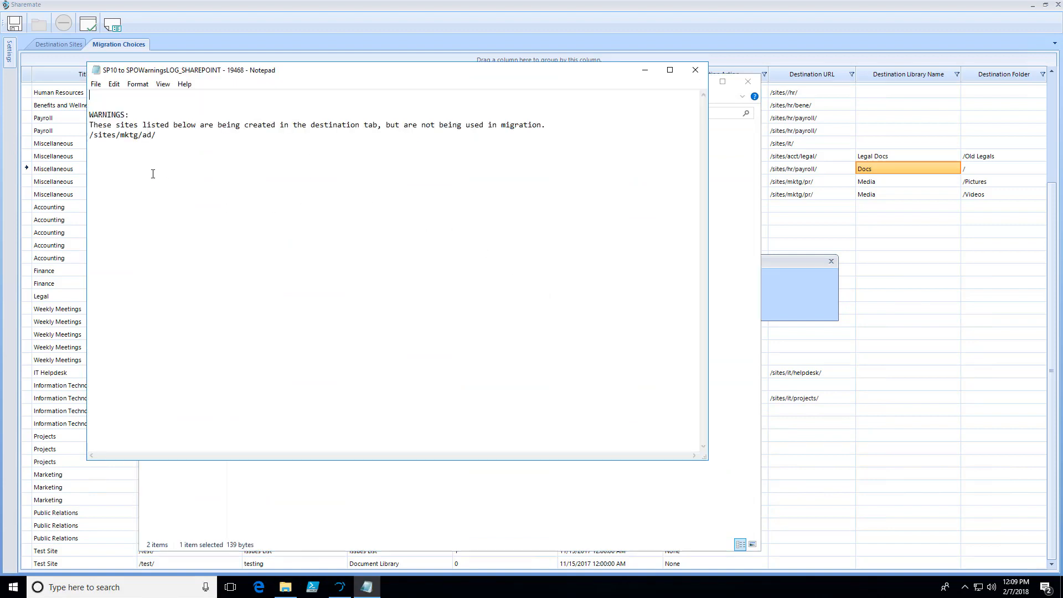
- Review the warnings log for destination sites not used in the migration, and close it along with the validation messages
click(253, 154)
shift+click(147, 136)
click(695, 69)
click(697, 83)
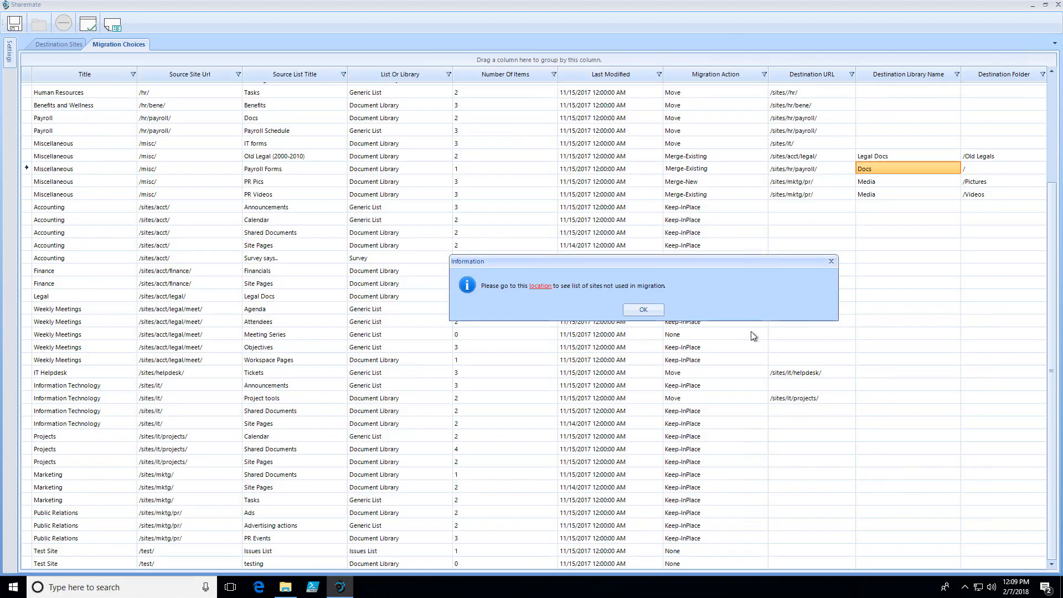
click(643, 306)
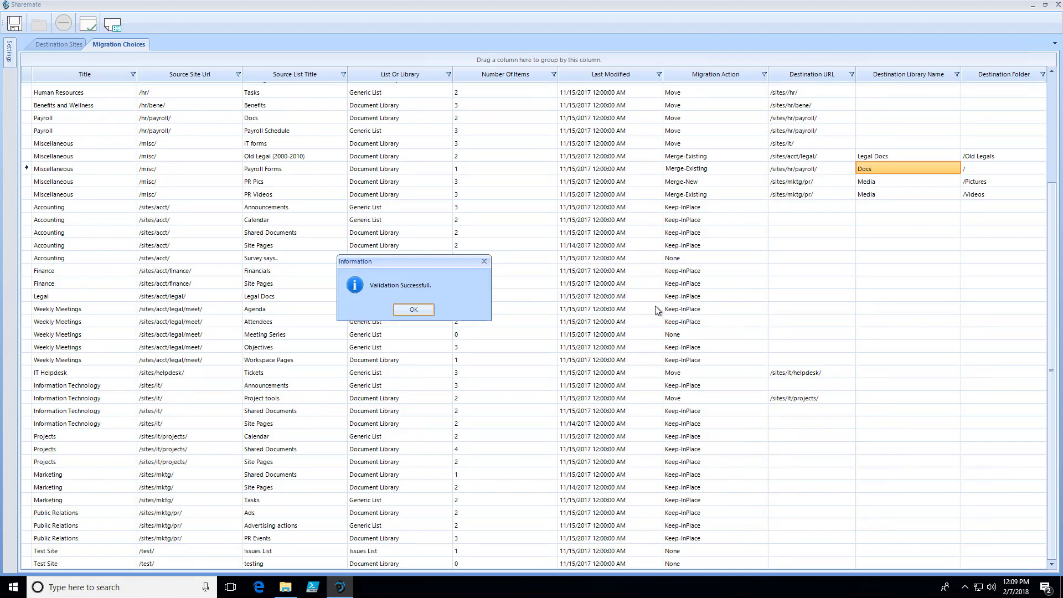
click(413, 311)
- Change the migration action of the Public Relations site's Ads library to Move
click(814, 435)
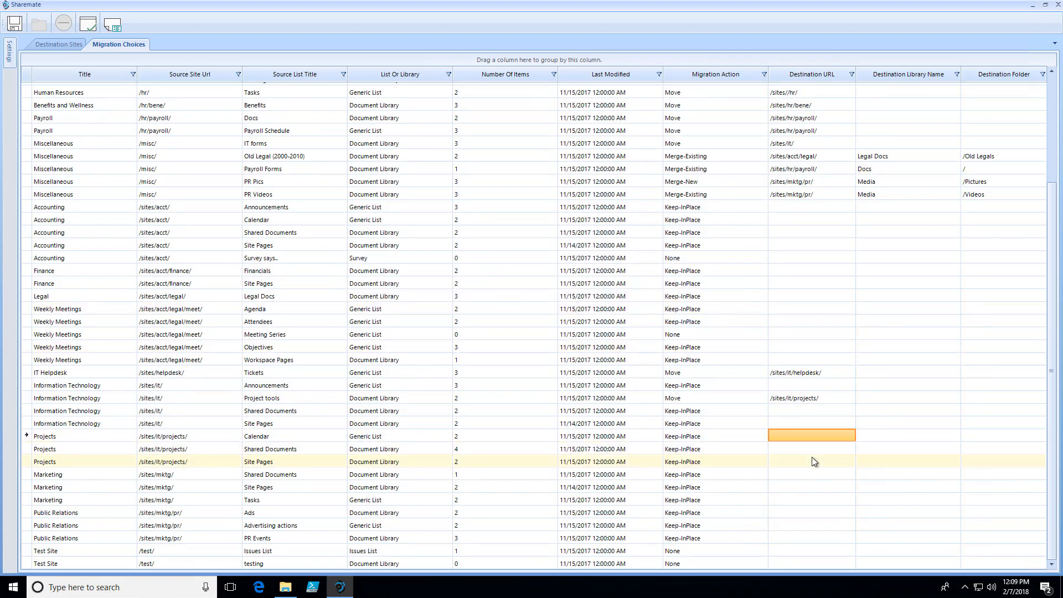
click(261, 511)
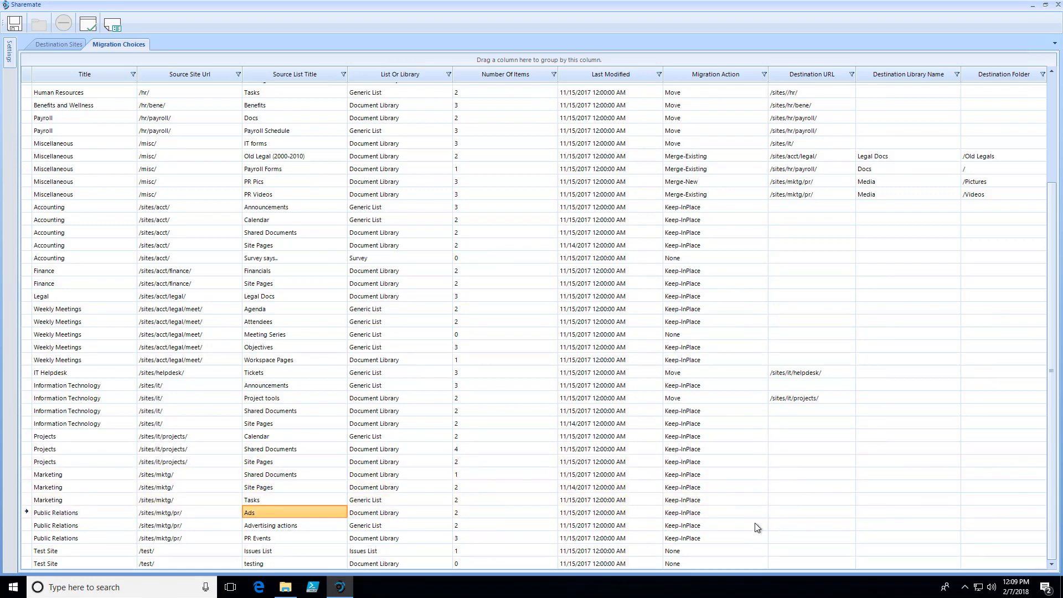
click(712, 515)
click(714, 515)
click(692, 535)
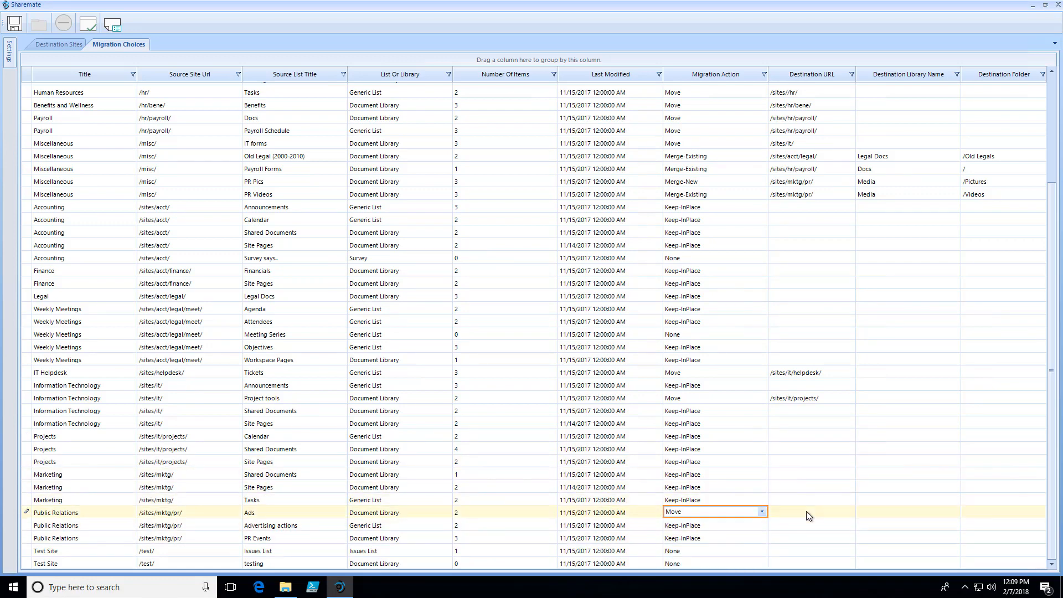
- Set the destination URL of the Public Relations site's Ads library to /sites/mktg/ad/
click(808, 516)
scroll(811, 496, down, 1)
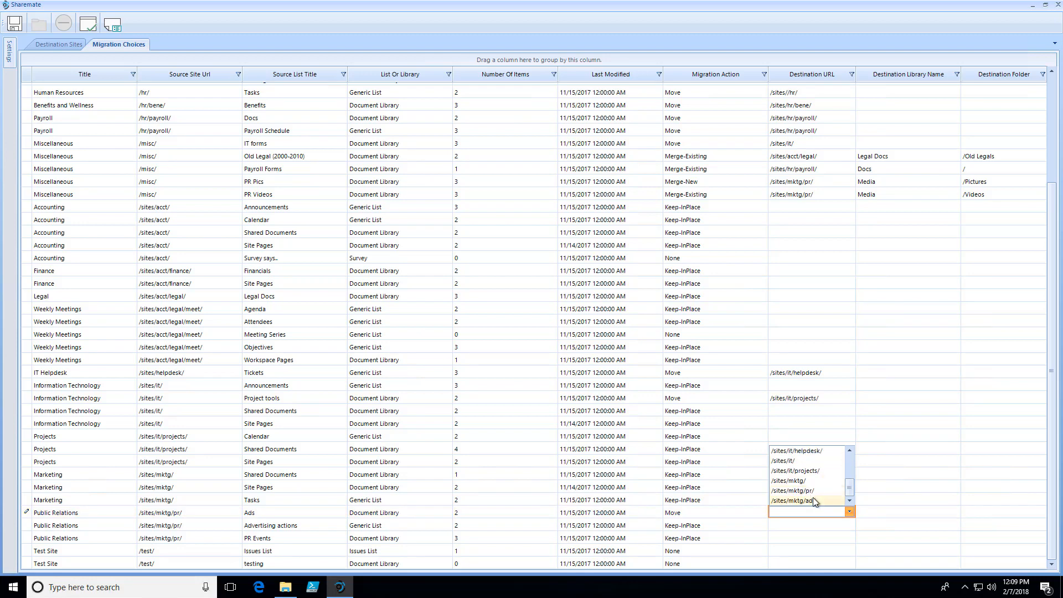
click(813, 500)
click(726, 525)
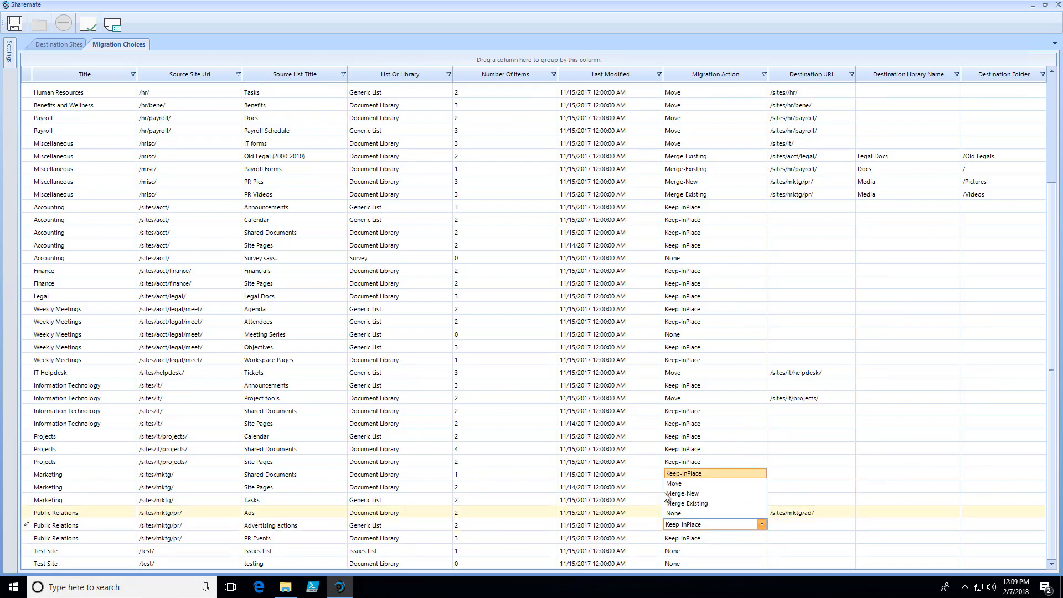
click(858, 526)
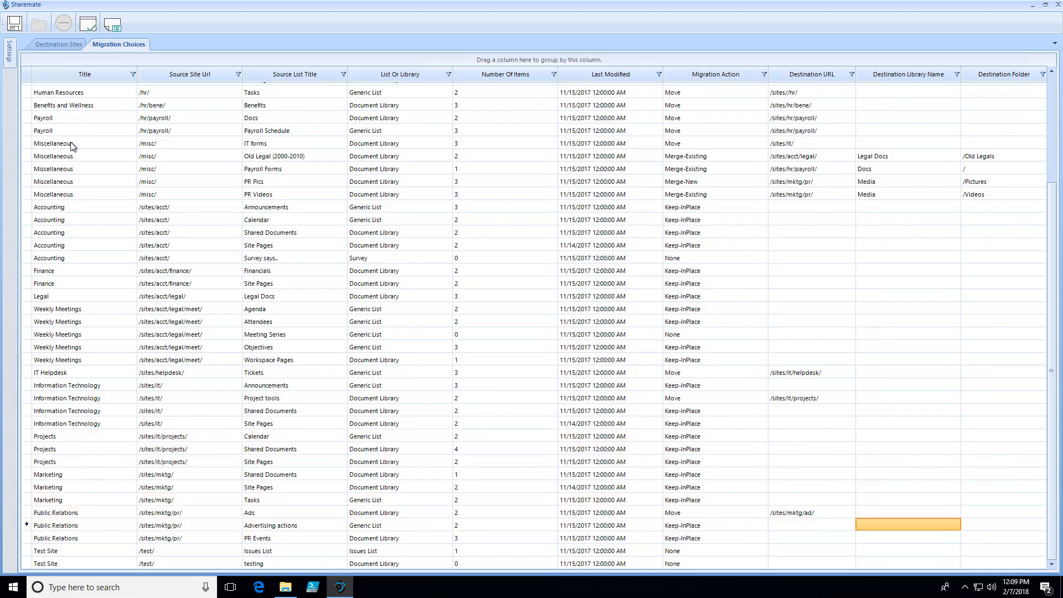
- Validate the updated migration plan and generate the Windows PowerShell migration script from it
click(88, 23)
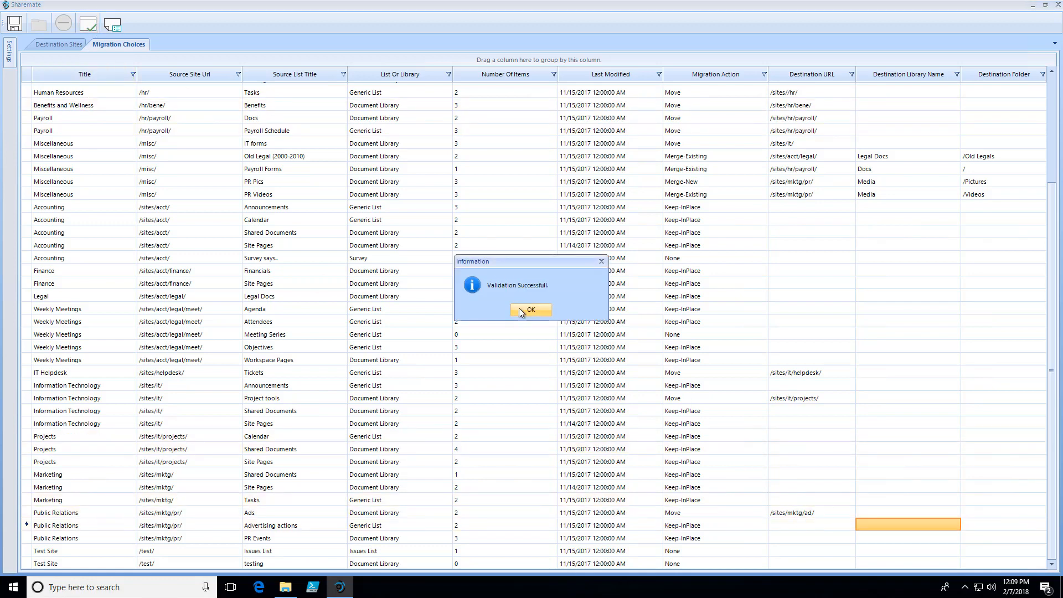
click(530, 310)
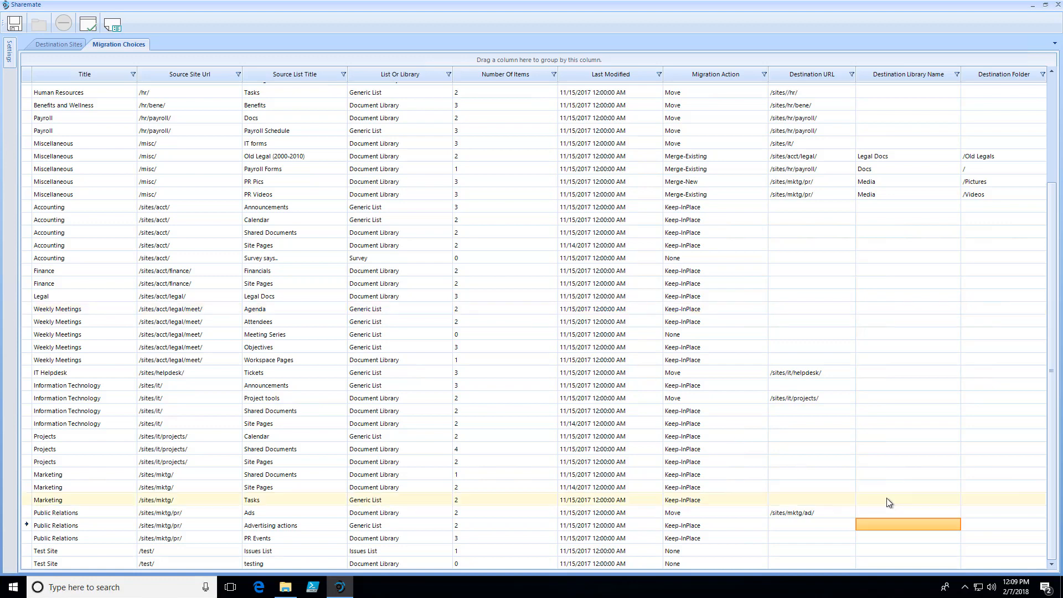
click(105, 31)
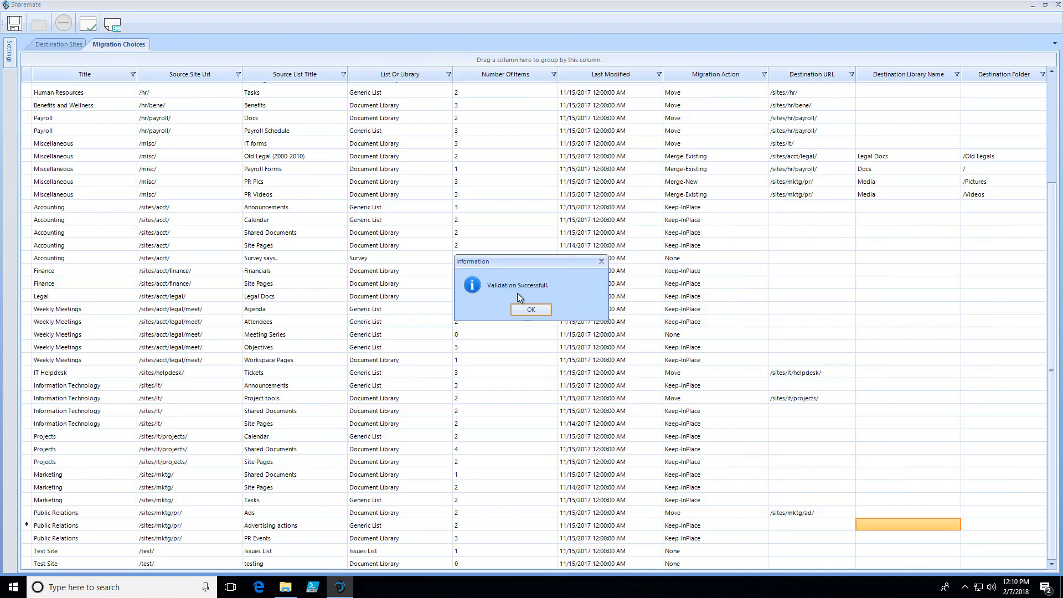
click(523, 308)
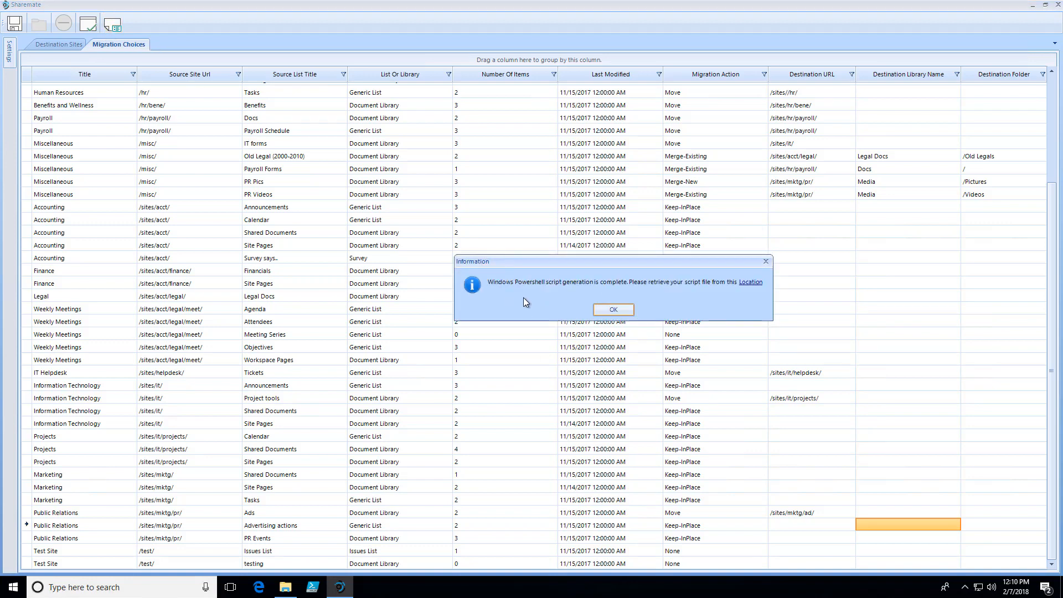
- Open the generated SP10 to SPOScript_SHAREPOINT script from its Demo folder location and review its site collection admin and subsite creation sections
click(750, 283)
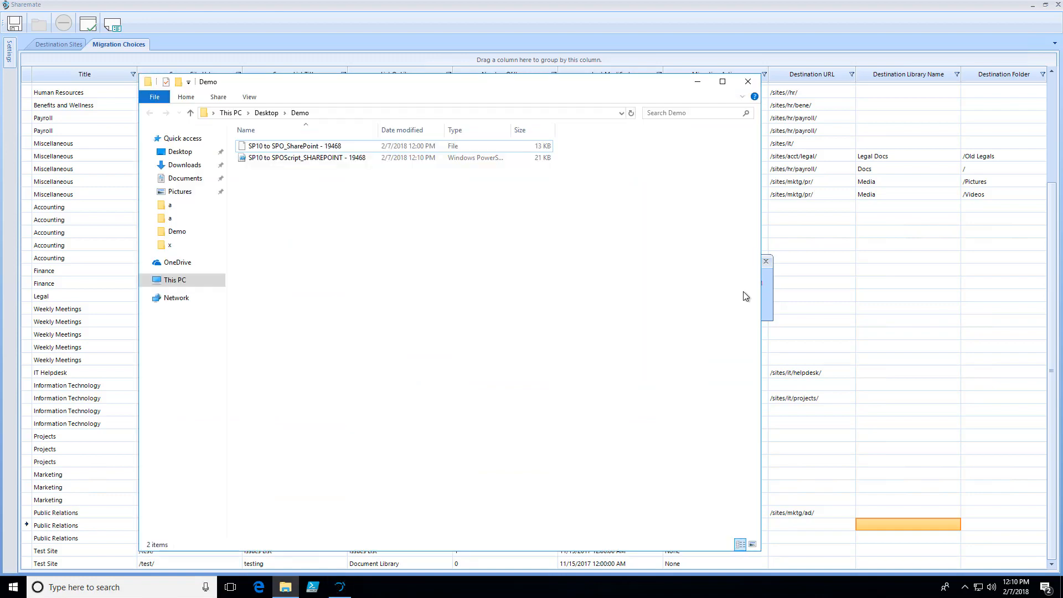
double_click(302, 161)
scroll(529, 324, down, 20)
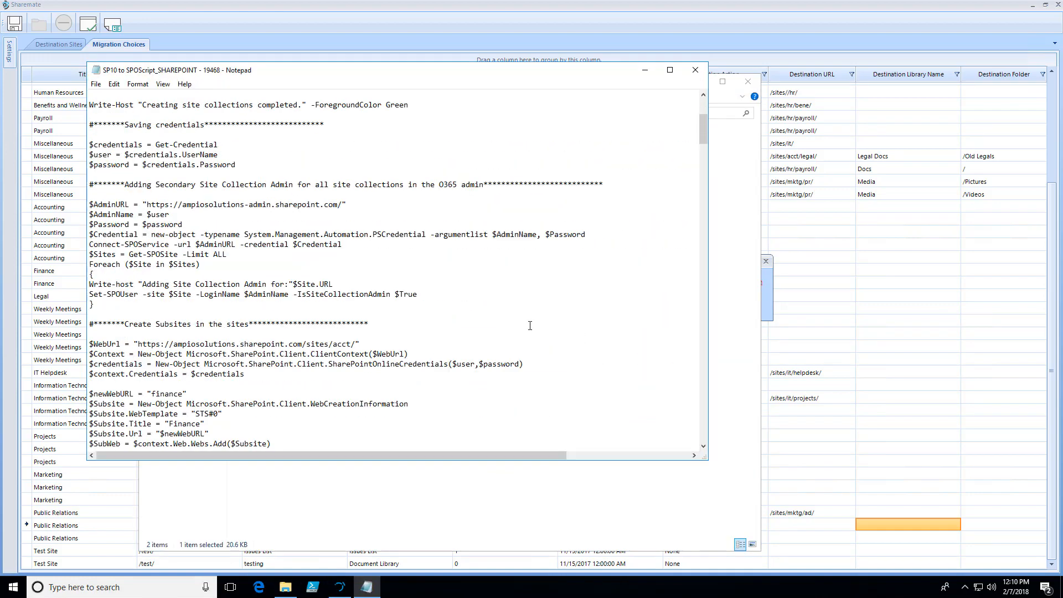
scroll(529, 325, down, 6)
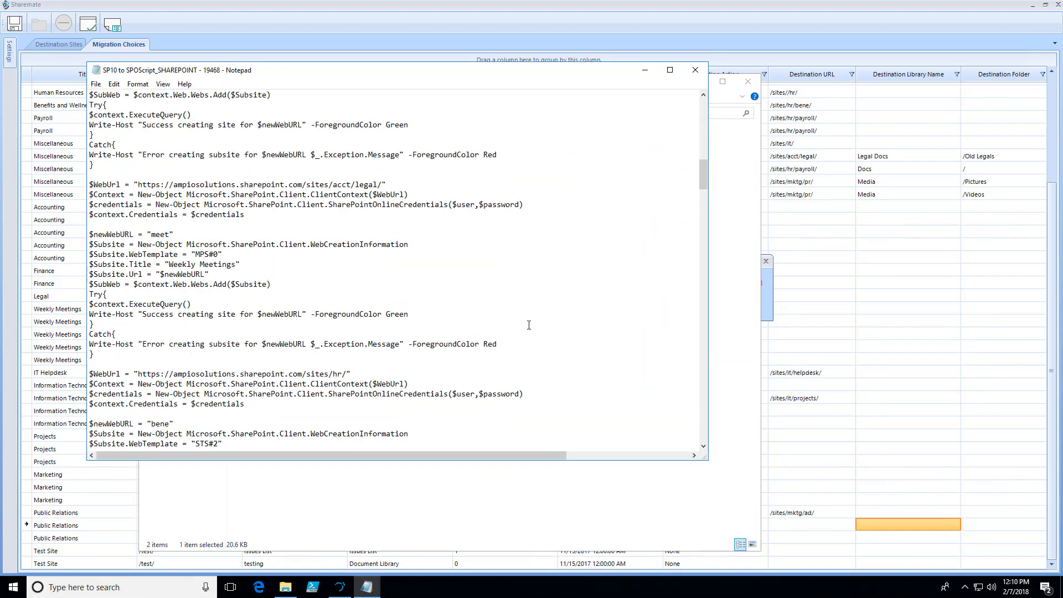
scroll(529, 325, up, 12)
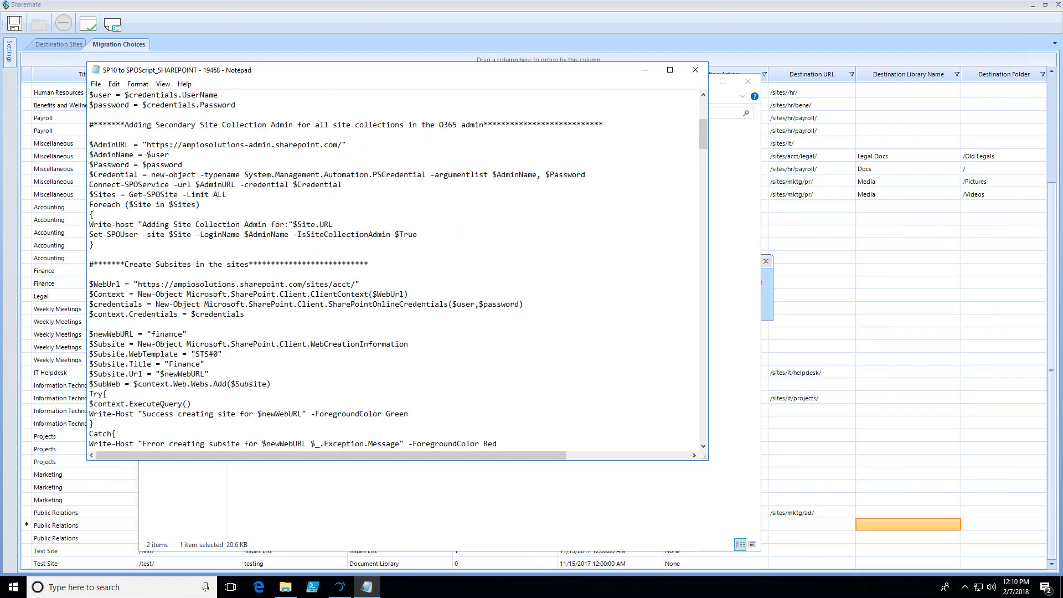